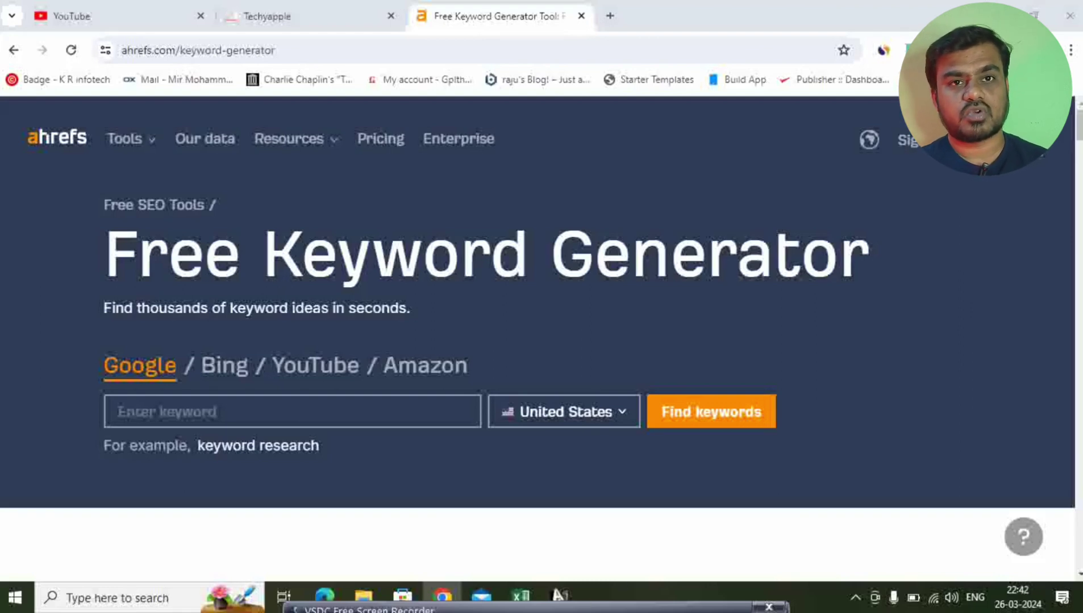
Generate Google keyword ideas for "PhonePe" with the country set to India.
click(382, 422)
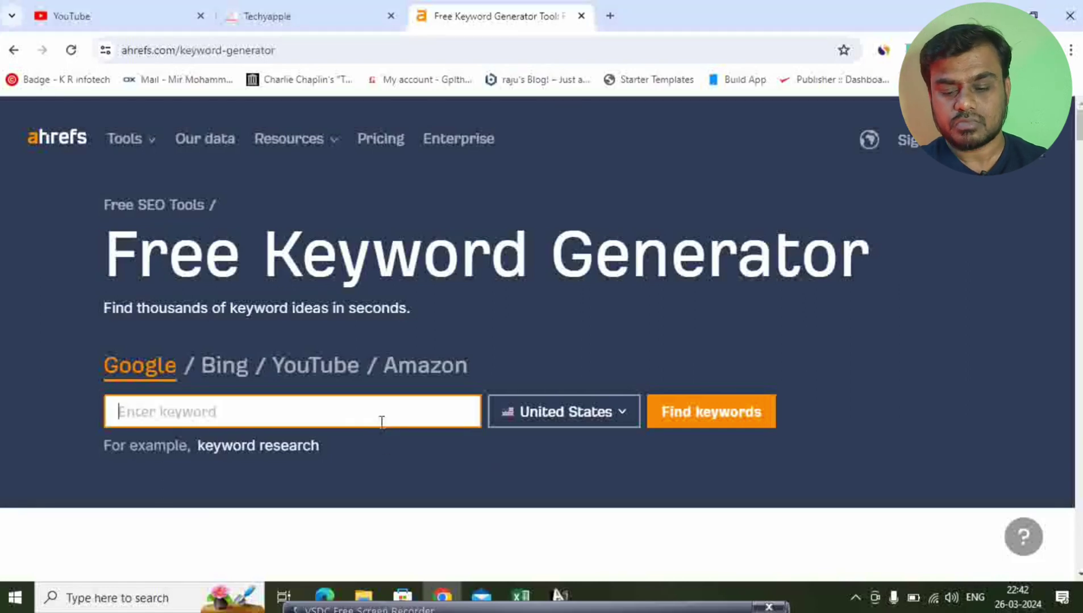
text(Phone)
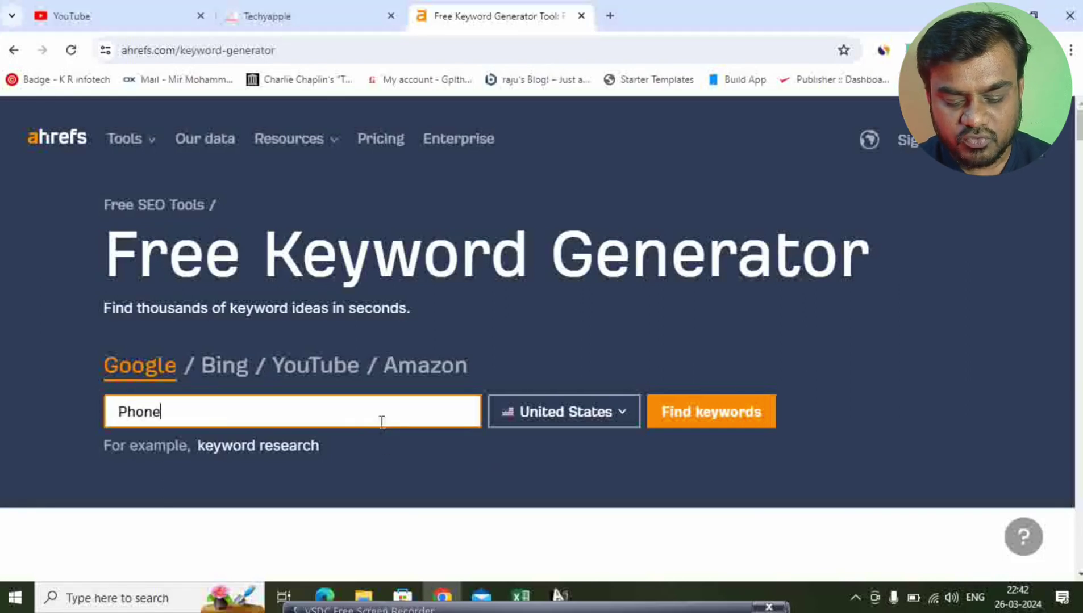
text(Pe)
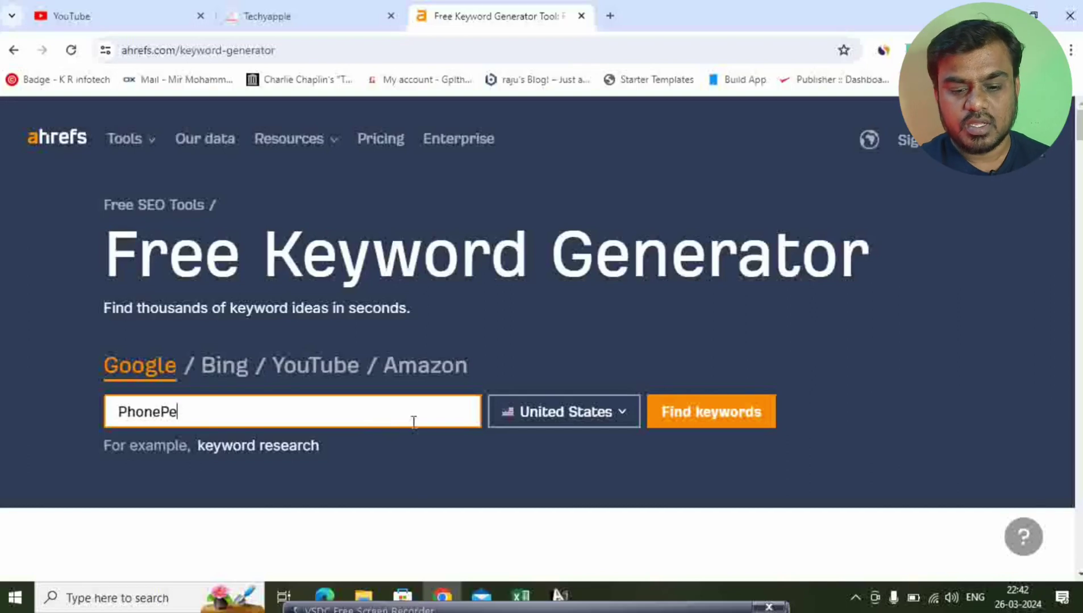
click(533, 413)
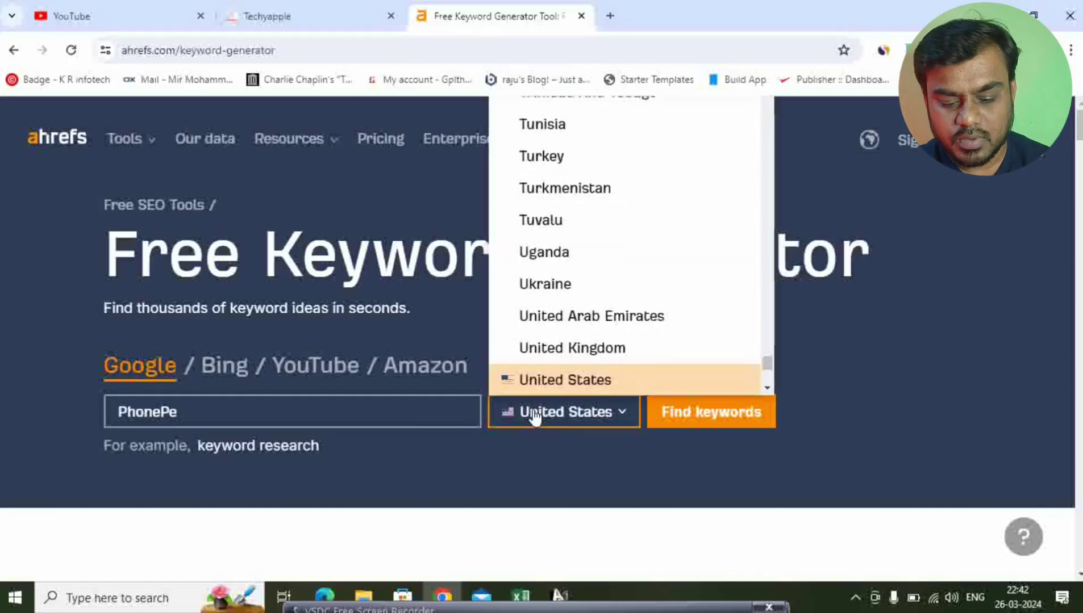
text(India)
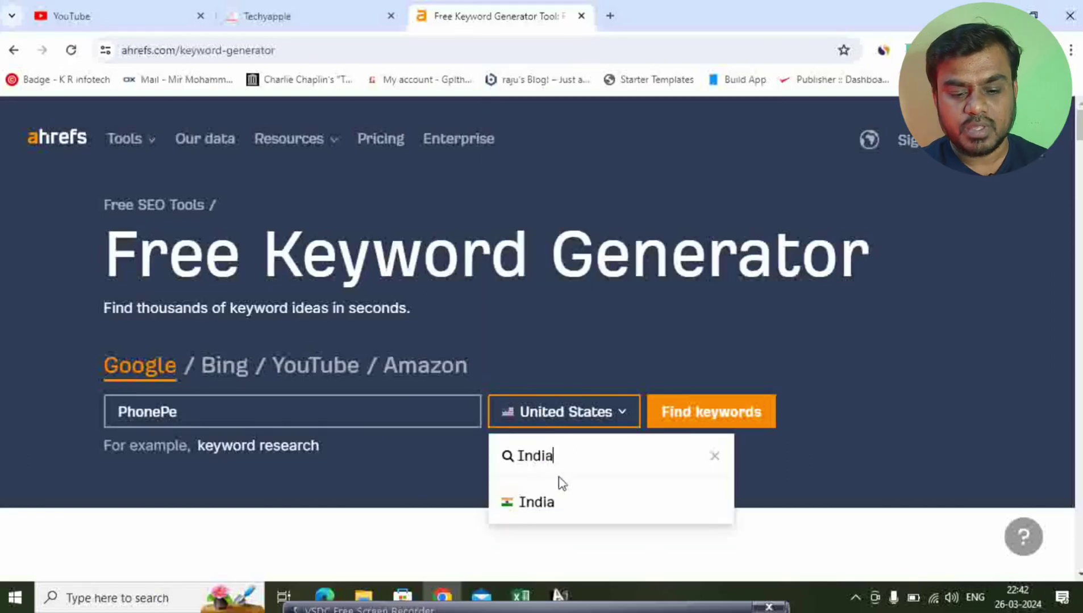
click(544, 502)
click(690, 412)
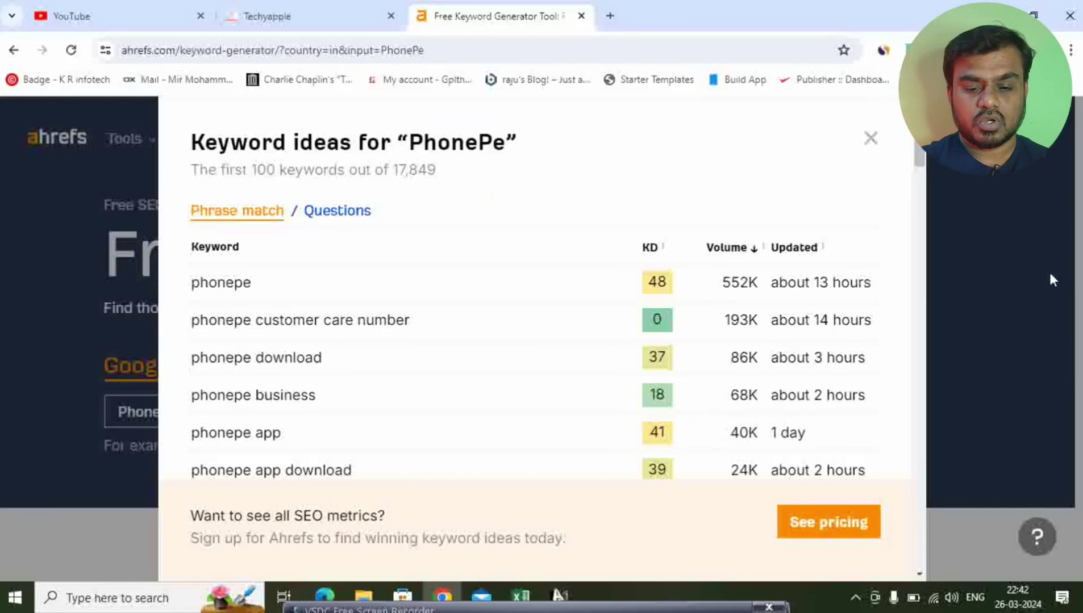
Examine the difficulty and search volume of the PhonePe keyword ideas, including "phonepe customer care number".
scroll(380, 321, down, 3)
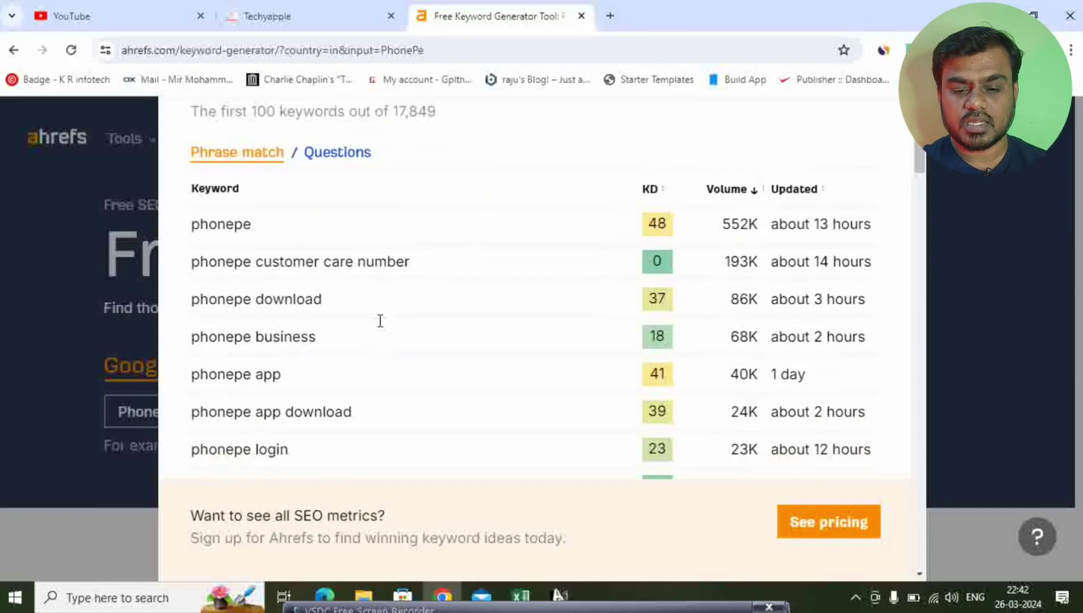
scroll(380, 392, down, 2)
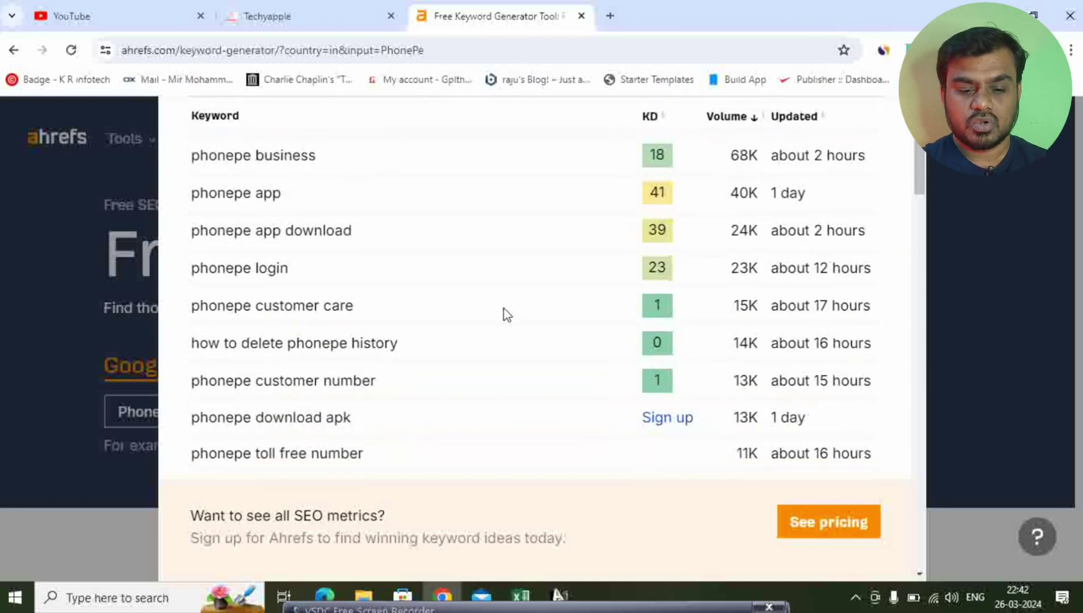
scroll(701, 314, up, 2)
scroll(719, 274, up, 2)
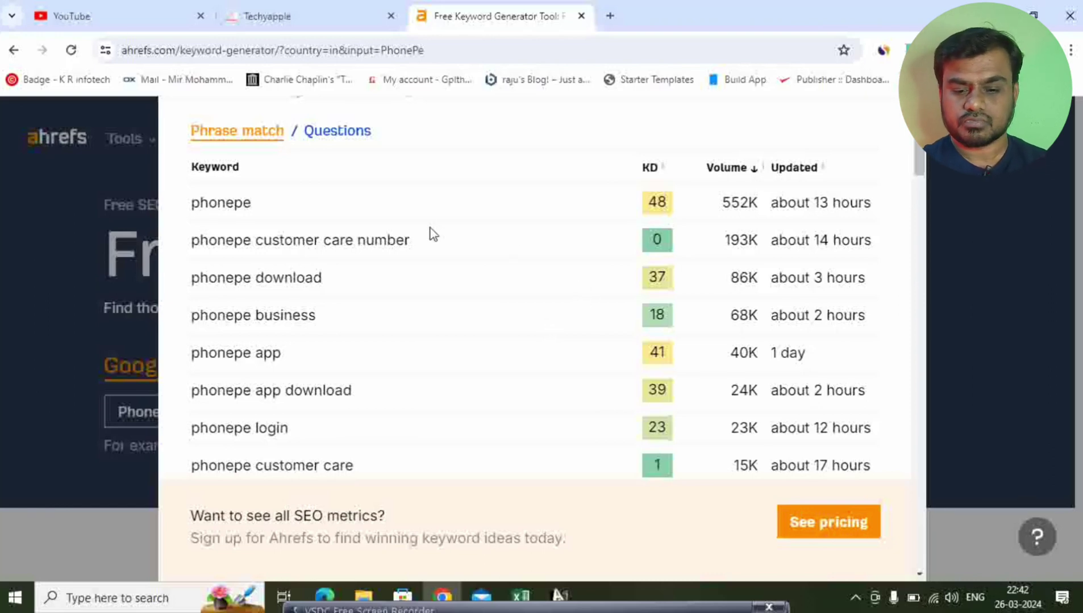
drag(438, 243, 183, 249)
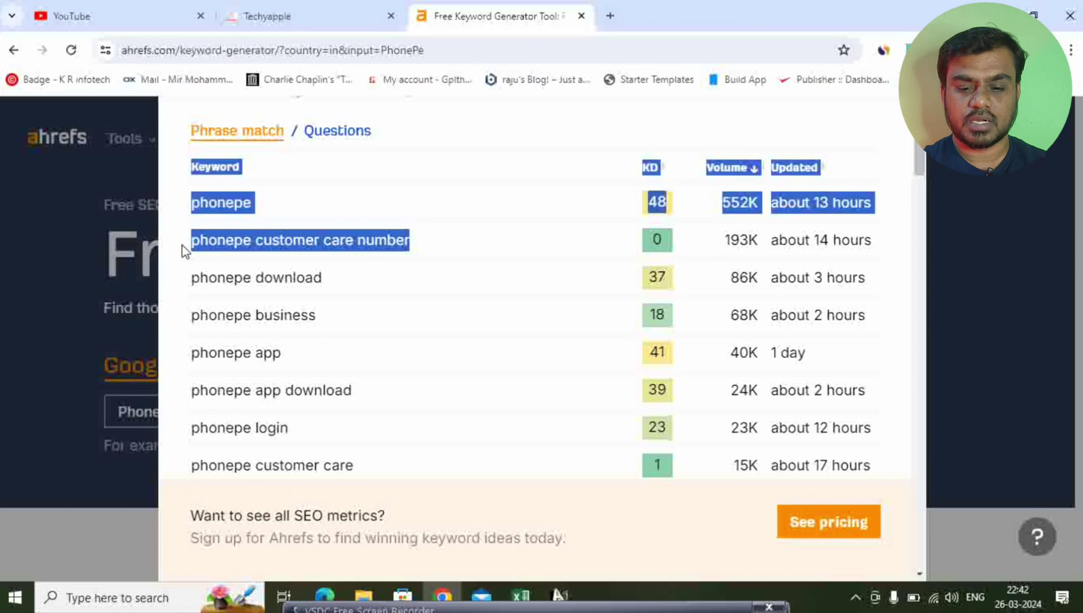
click(487, 250)
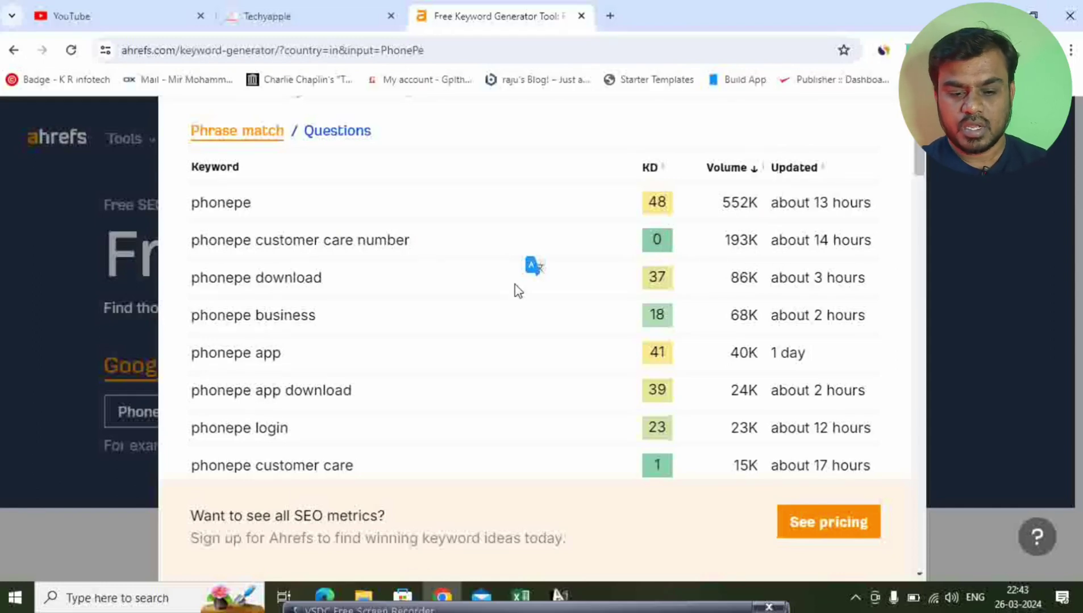
Copy the keyword "how to delete phonepe history" and search Google for it in a new tab.
scroll(528, 295, down, 1)
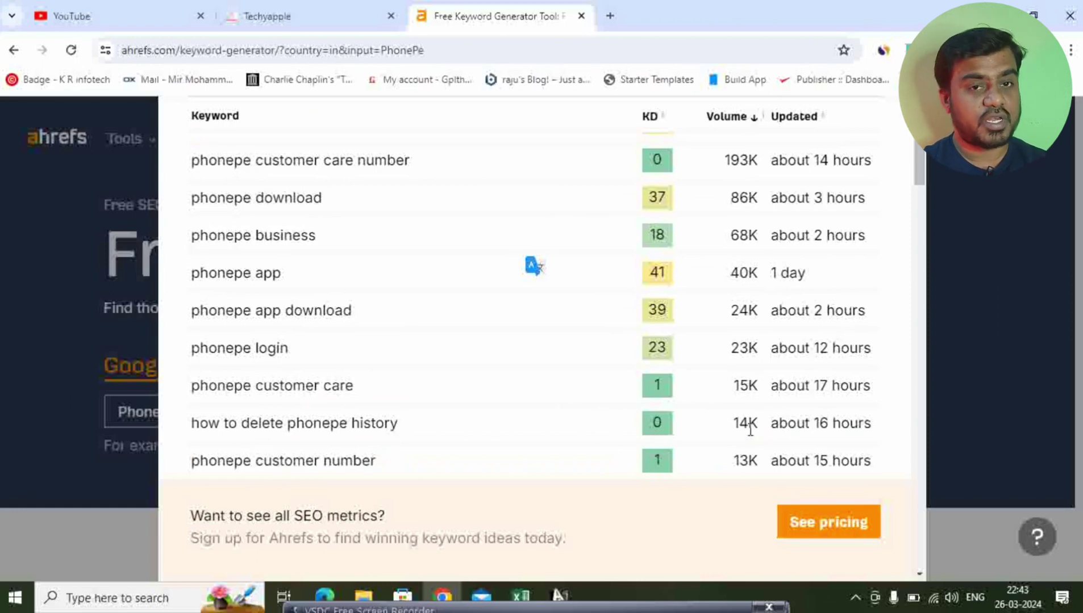
drag(411, 424, 191, 423)
key(ctrl+c)
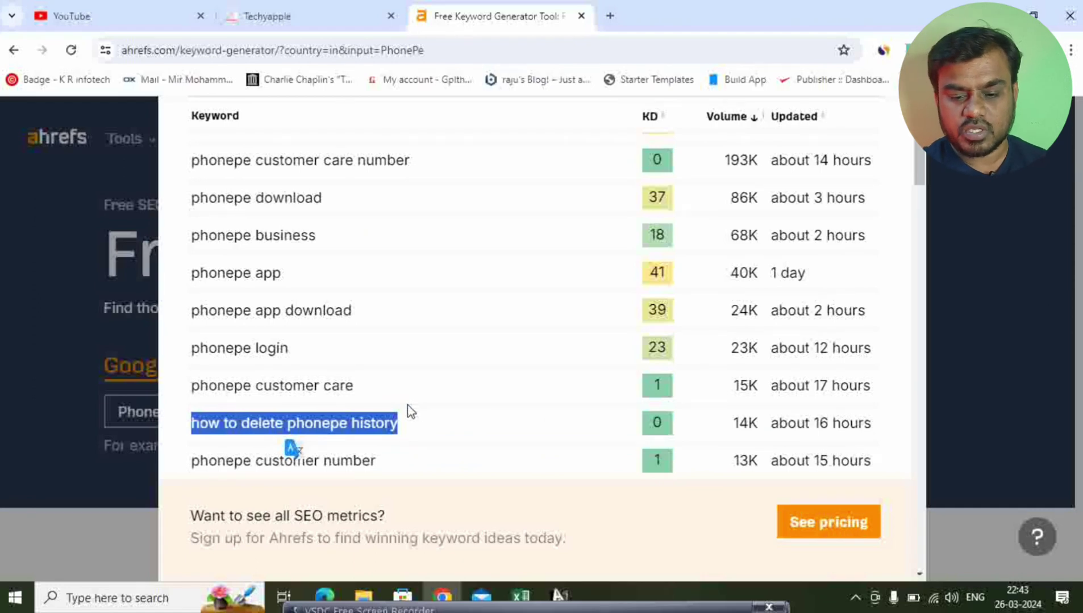
click(609, 15)
key(ctrl+v)
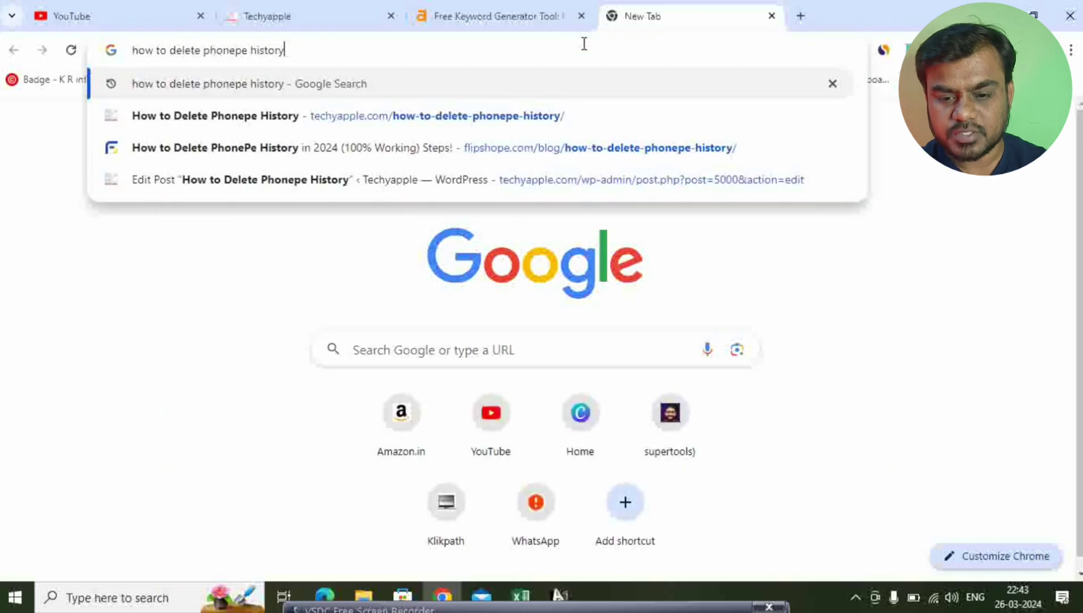
key(Return)
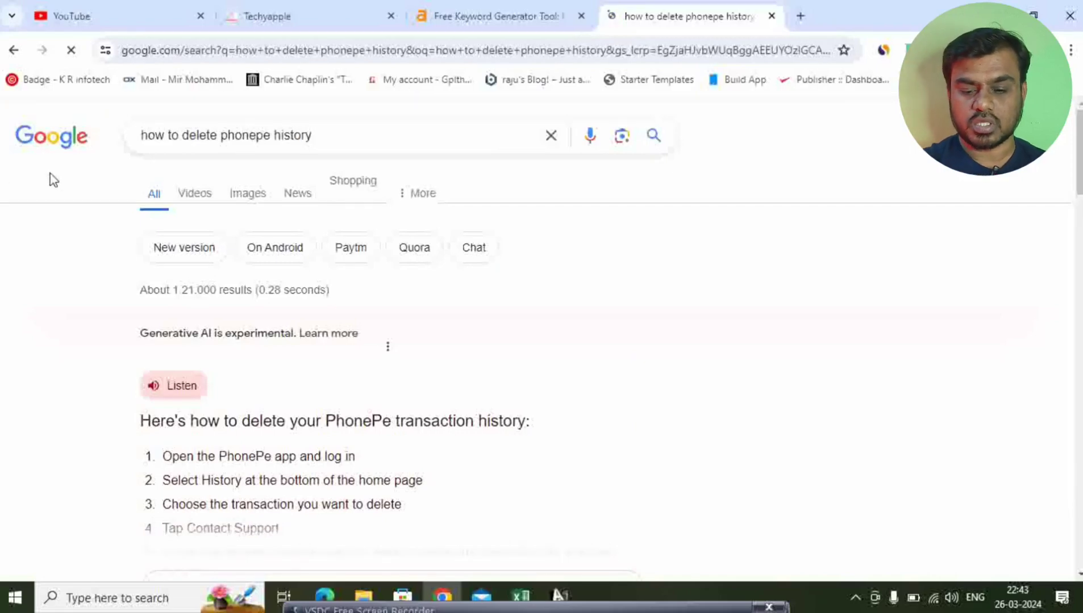
Look through the Google results to see which sites and videos rank for "how to delete phonepe history".
scroll(146, 502, down, 3)
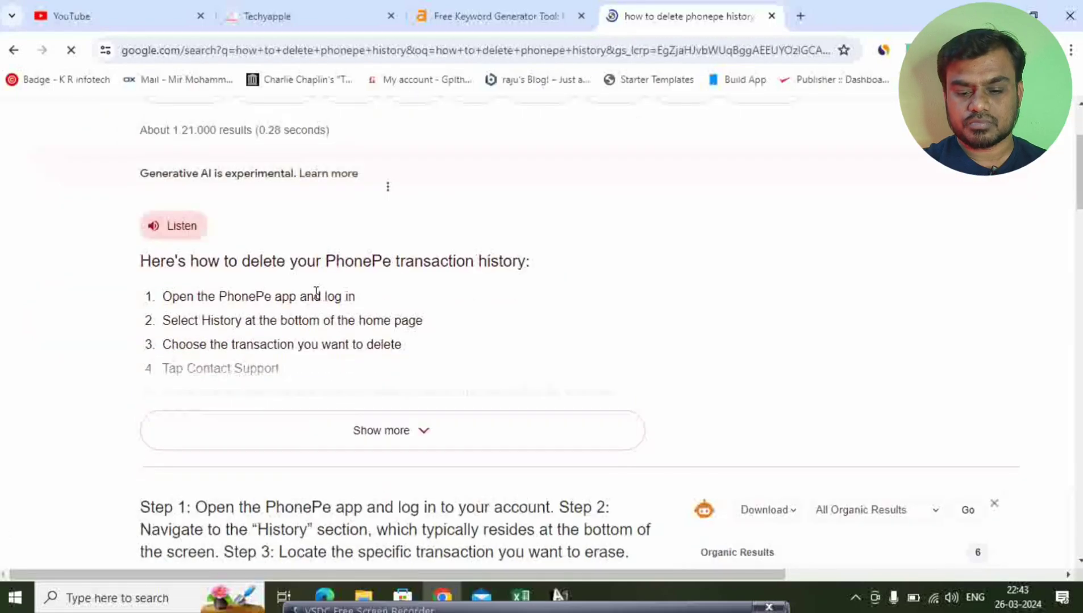
scroll(116, 337, down, 3)
scroll(116, 338, down, 3)
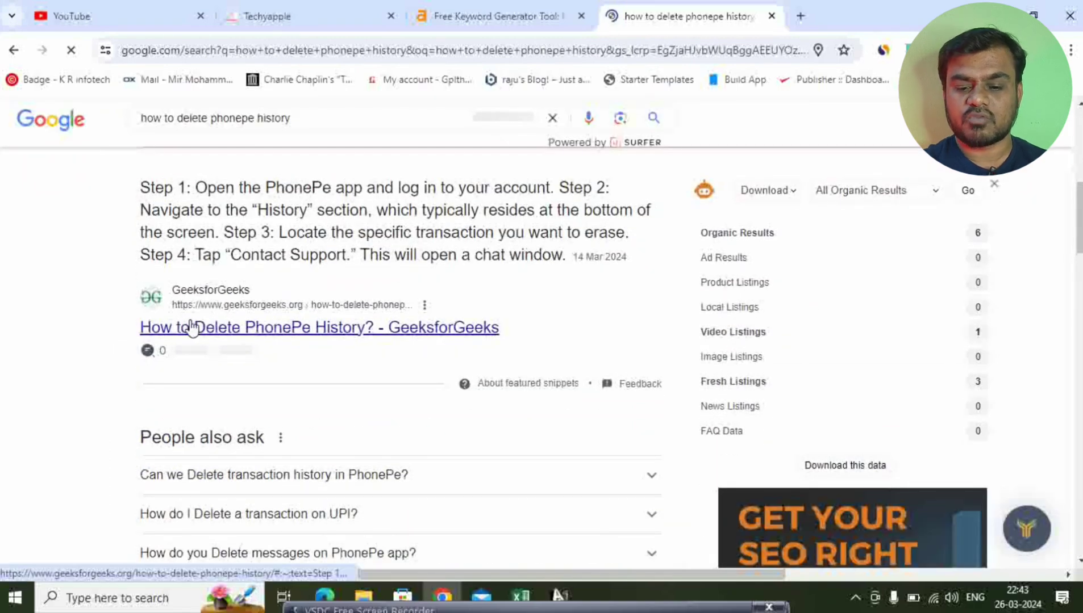
scroll(270, 330, down, 3)
scroll(270, 330, down, 7)
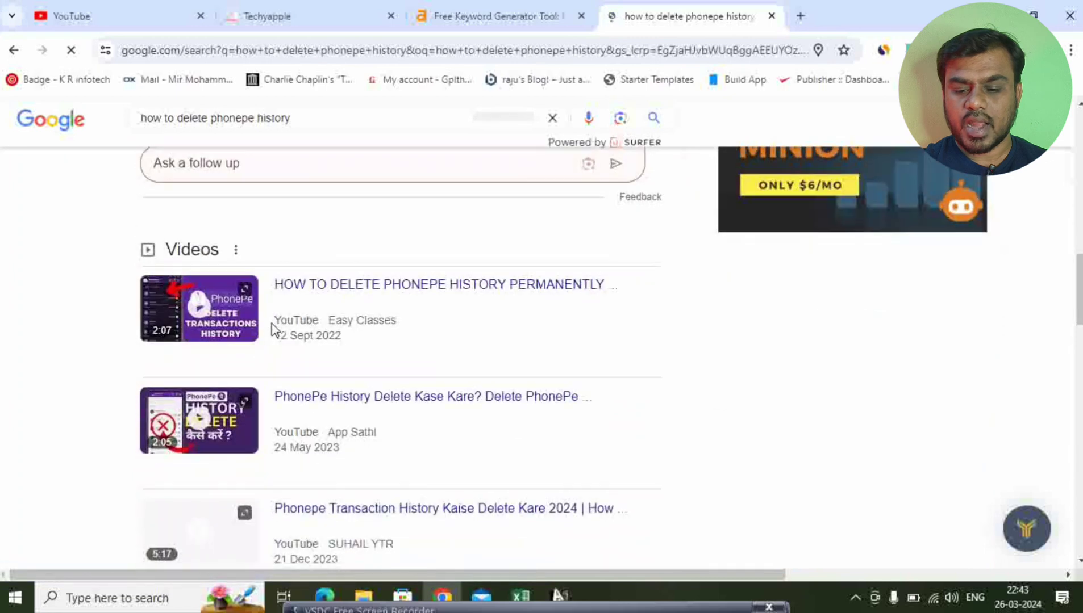
scroll(273, 331, down, 6)
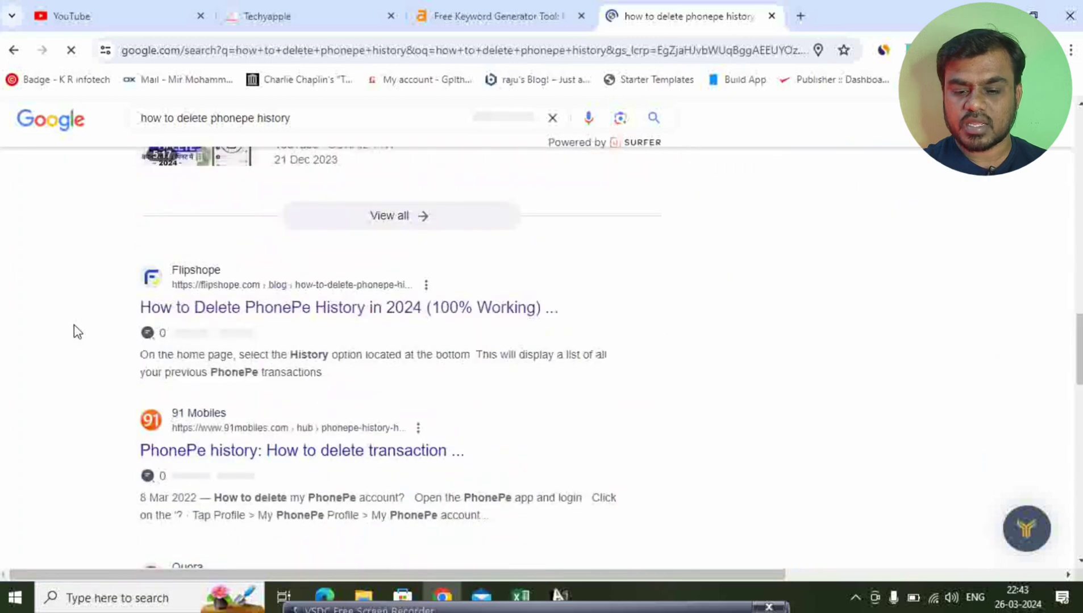
scroll(307, 352, down, 2)
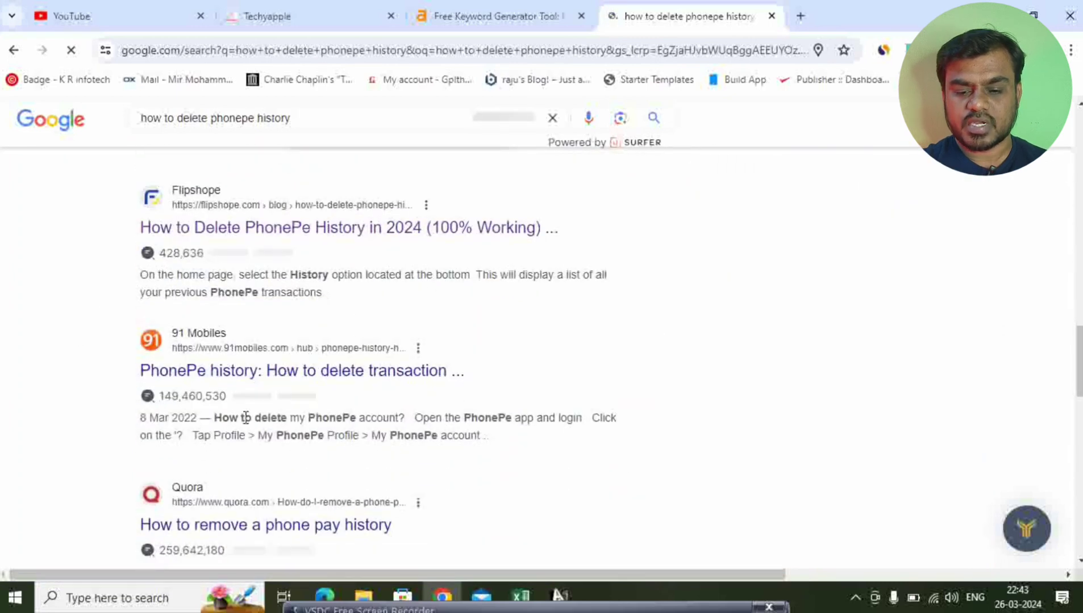
scroll(246, 413, down, 6)
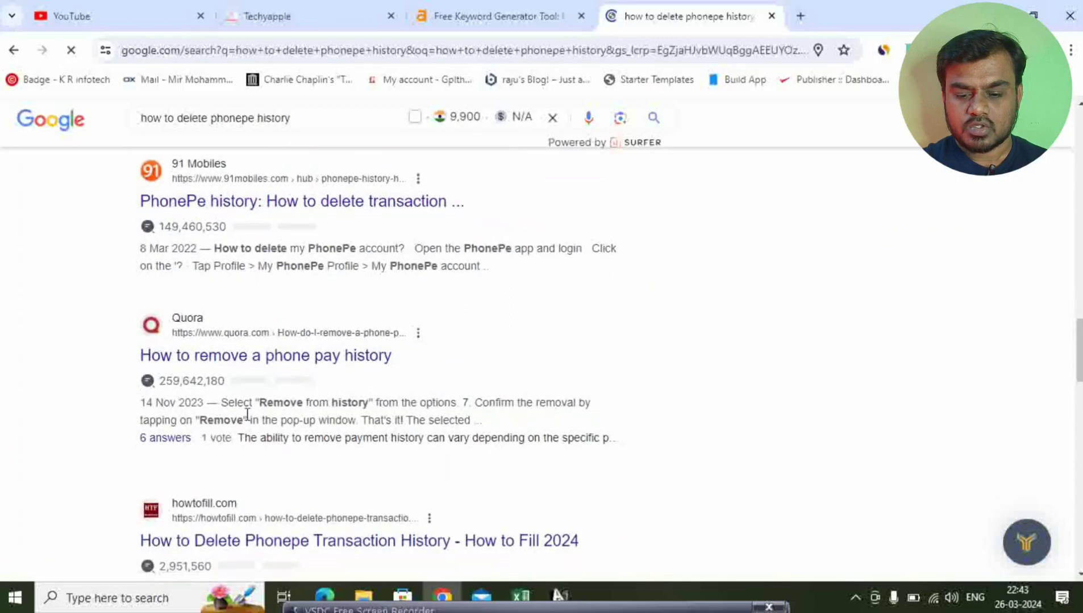
scroll(248, 415, down, 3)
scroll(247, 418, up, 20)
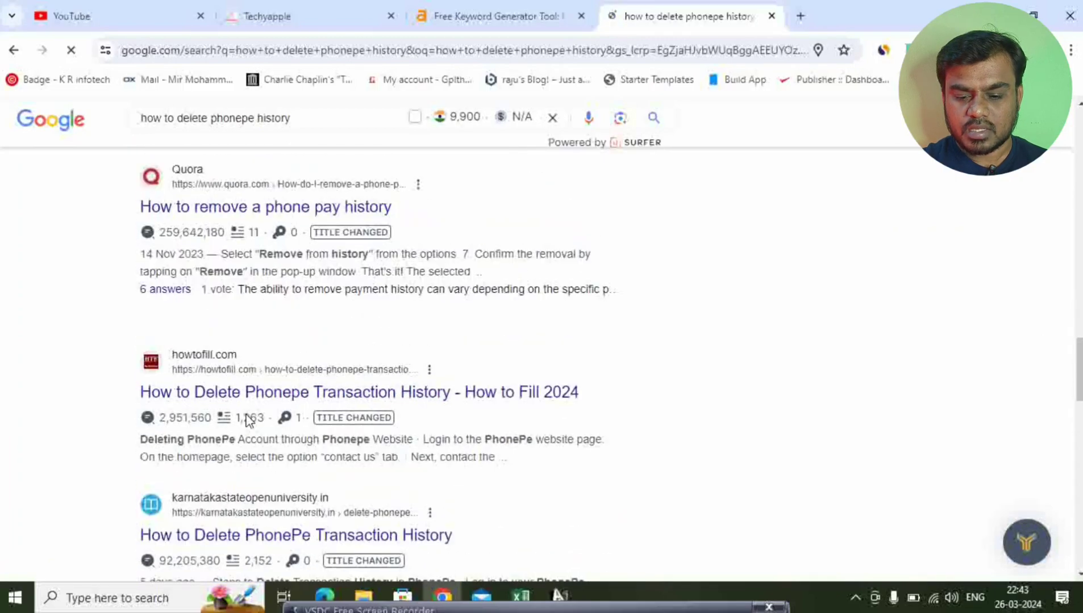
scroll(259, 352, up, 4)
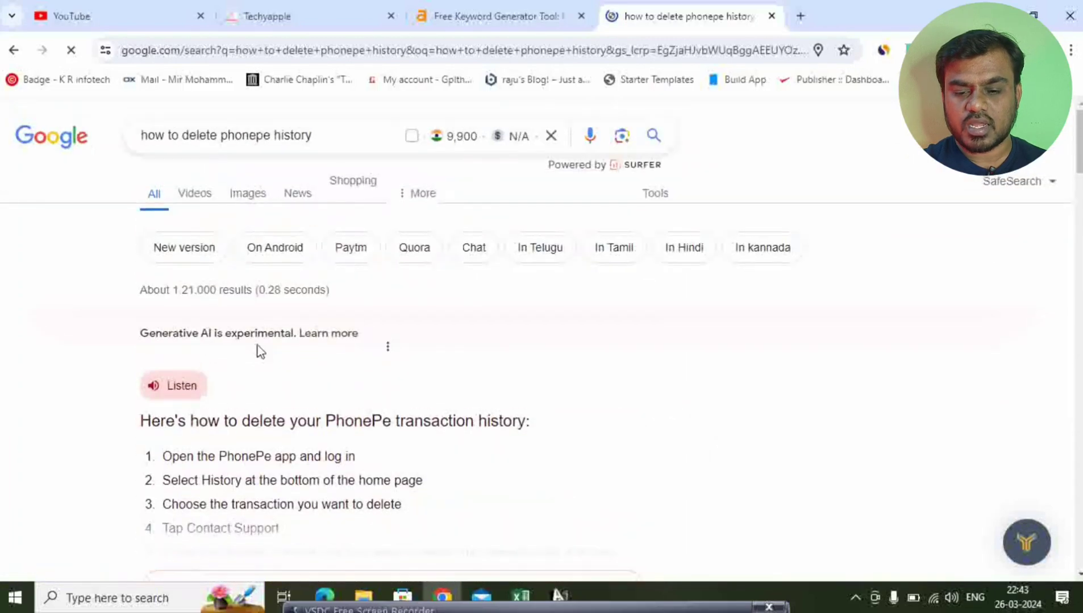
Open the GeeksforGeeks result "How to Delete PhonePe History?" and skim the whole article.
scroll(255, 394, down, 6)
scroll(255, 396, down, 2)
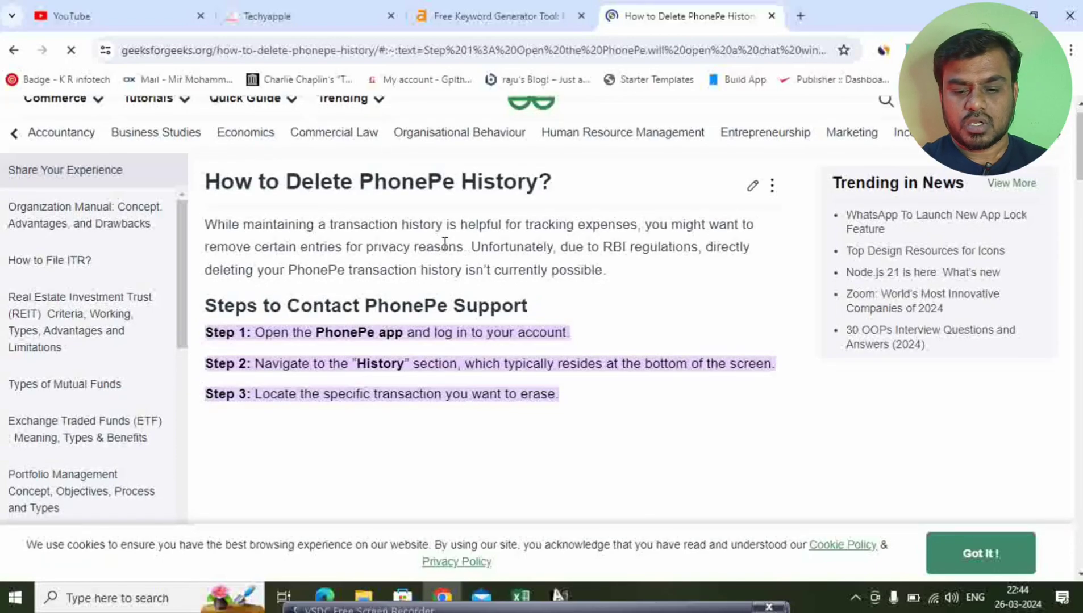
scroll(444, 242, down, 8)
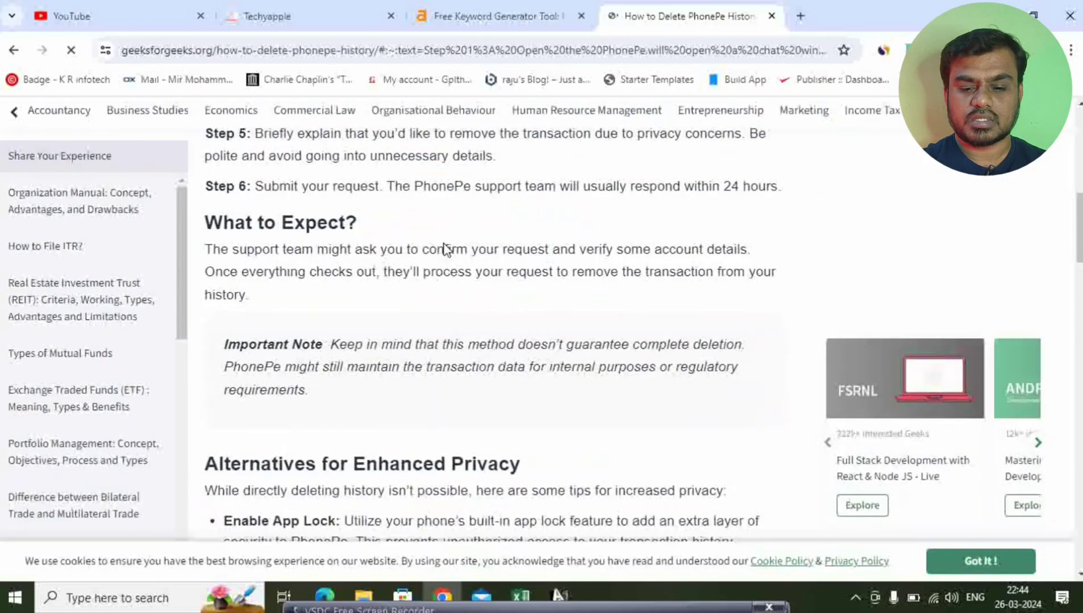
scroll(445, 250, down, 12)
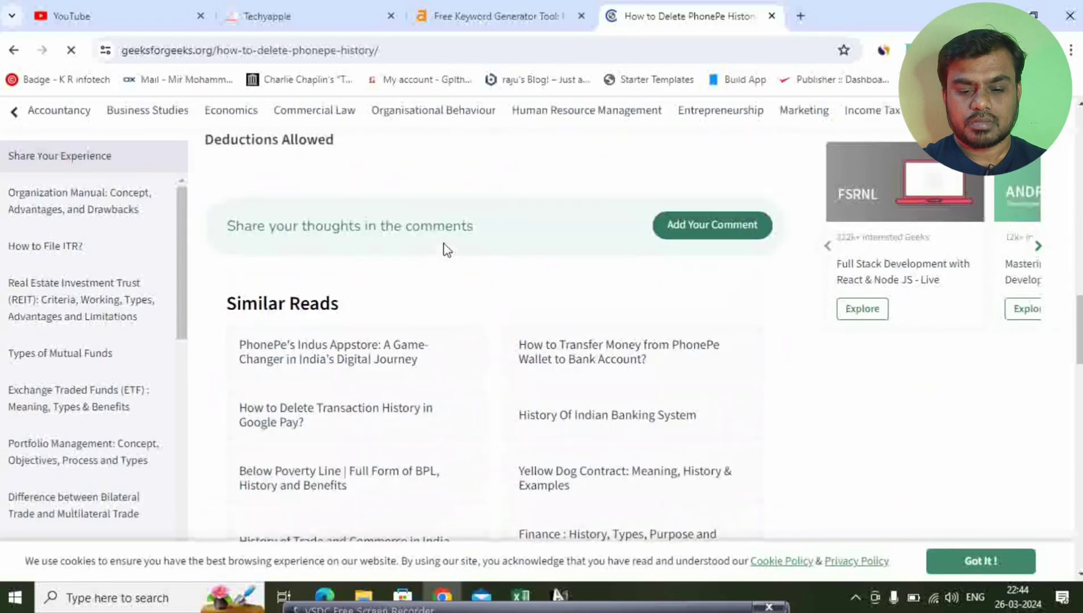
scroll(444, 250, down, 3)
scroll(445, 250, up, 20)
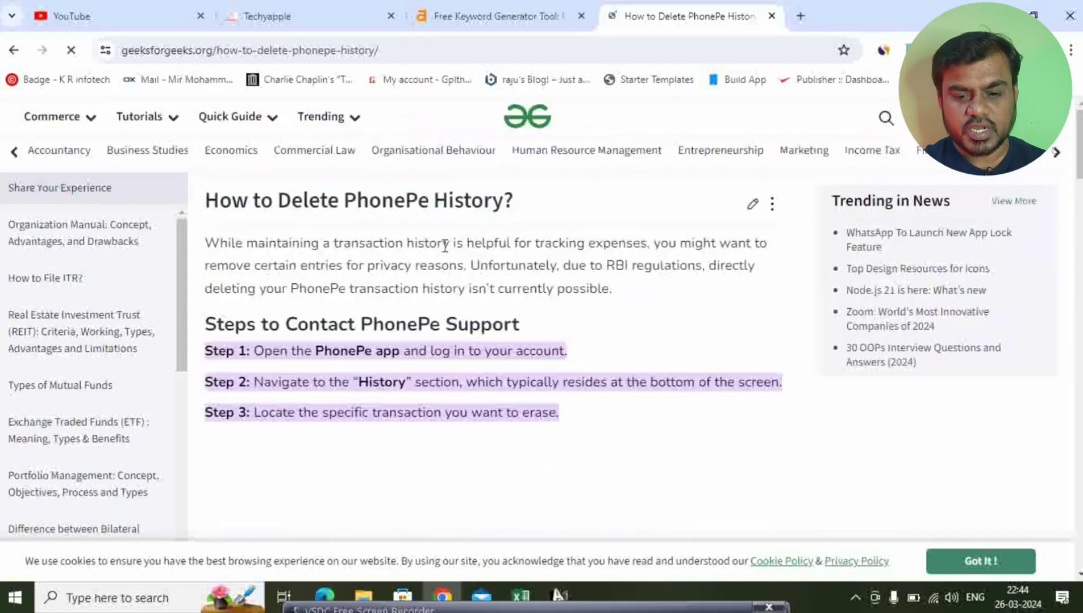
Examine the article's support steps, "What to Expect?" section and privacy alternatives through to the end of the page.
scroll(445, 248, down, 4)
scroll(447, 252, down, 4)
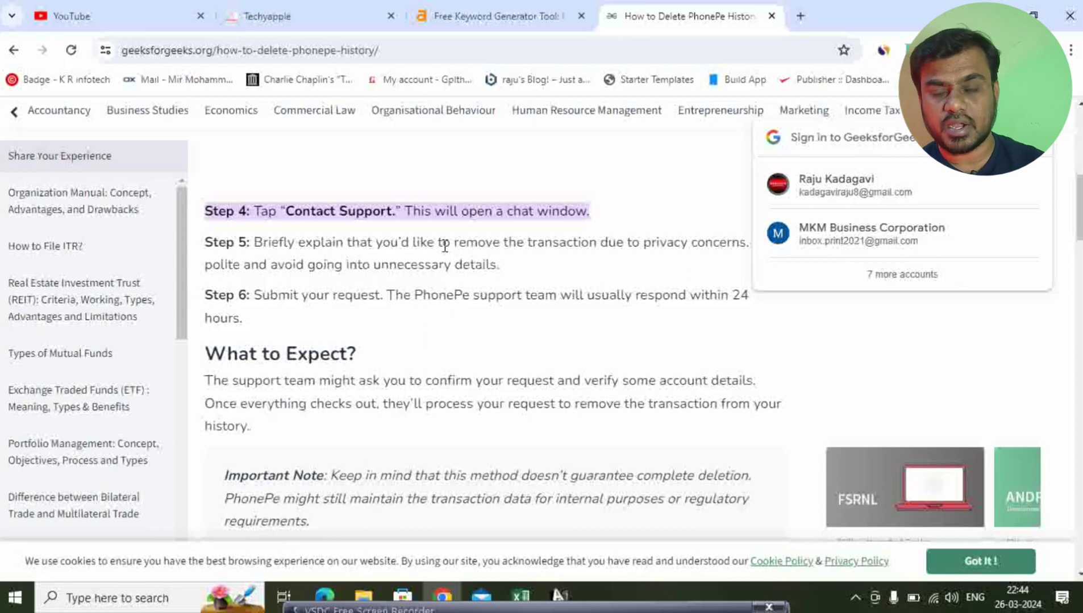
scroll(464, 278, down, 2)
scroll(465, 278, down, 1)
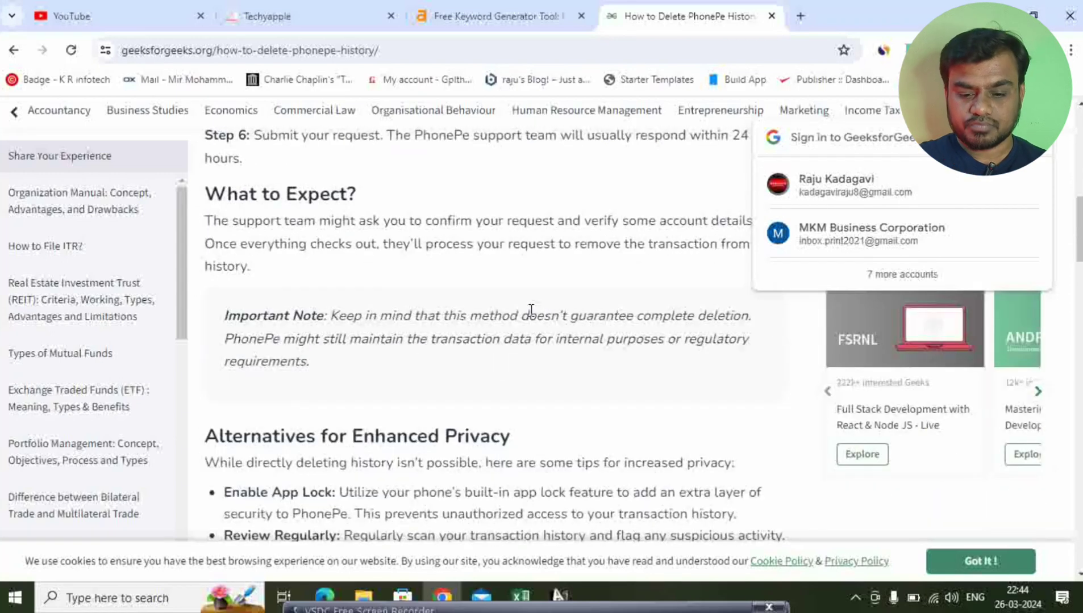
scroll(502, 307, down, 4)
scroll(503, 305, down, 5)
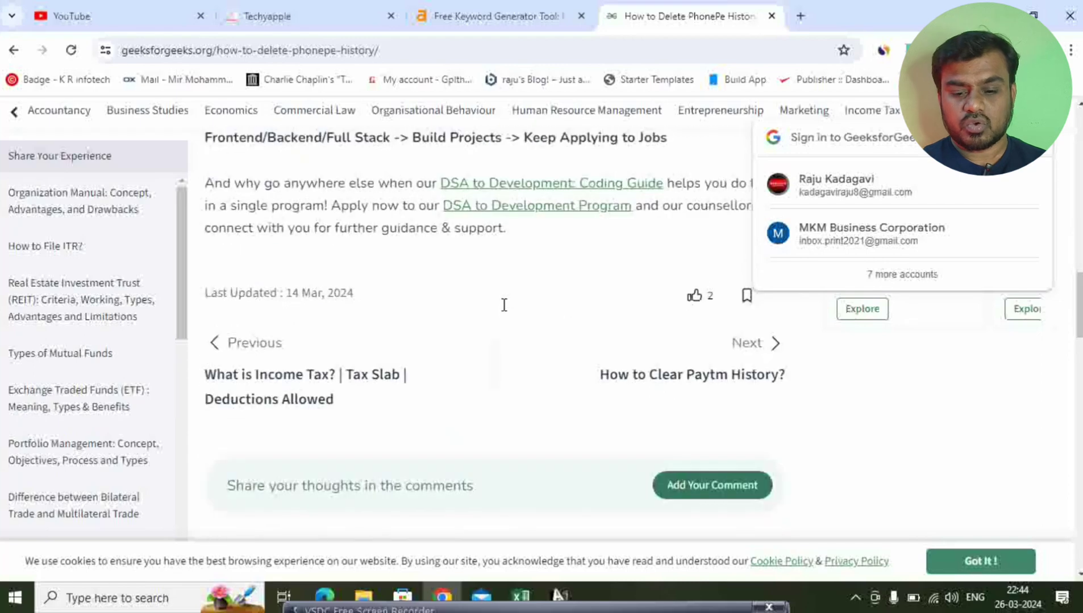
scroll(502, 305, down, 3)
scroll(502, 307, up, 1)
scroll(503, 311, up, 15)
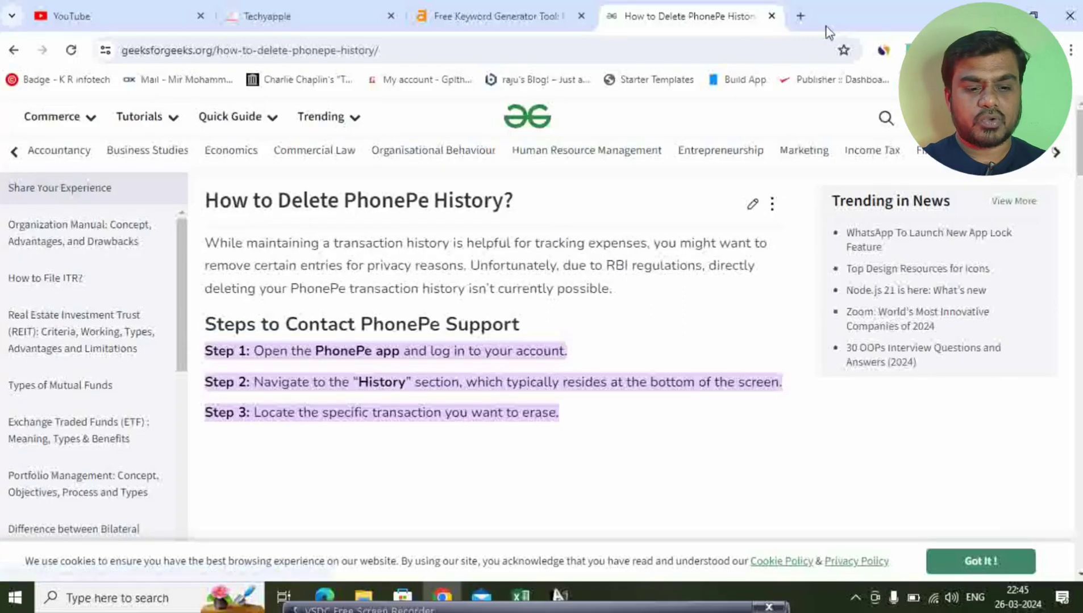
Open ChatGPT in a new browser tab.
click(801, 16)
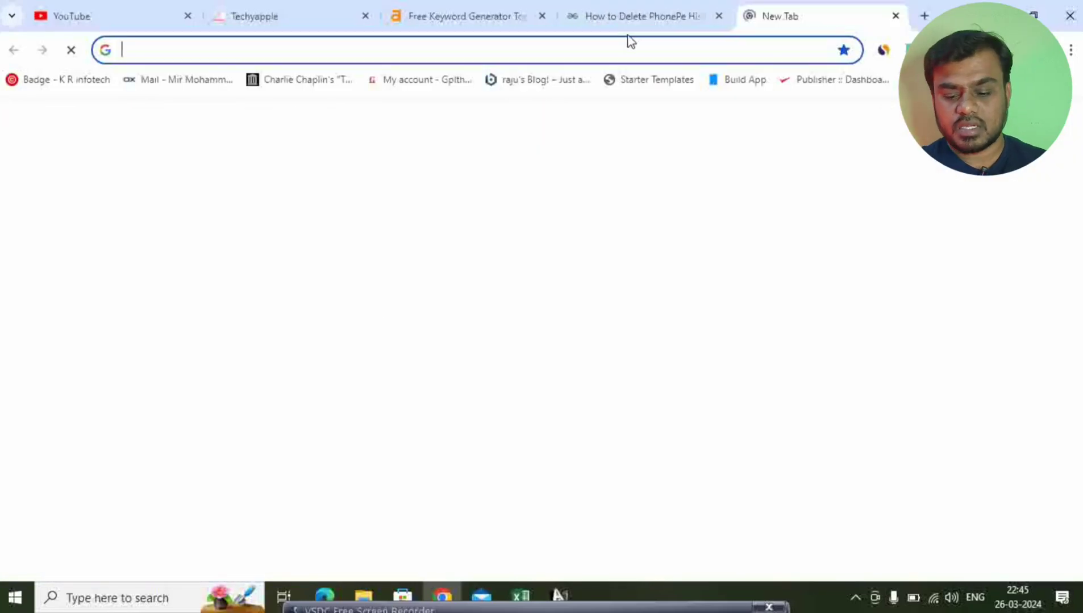
text(cha)
key(Return)
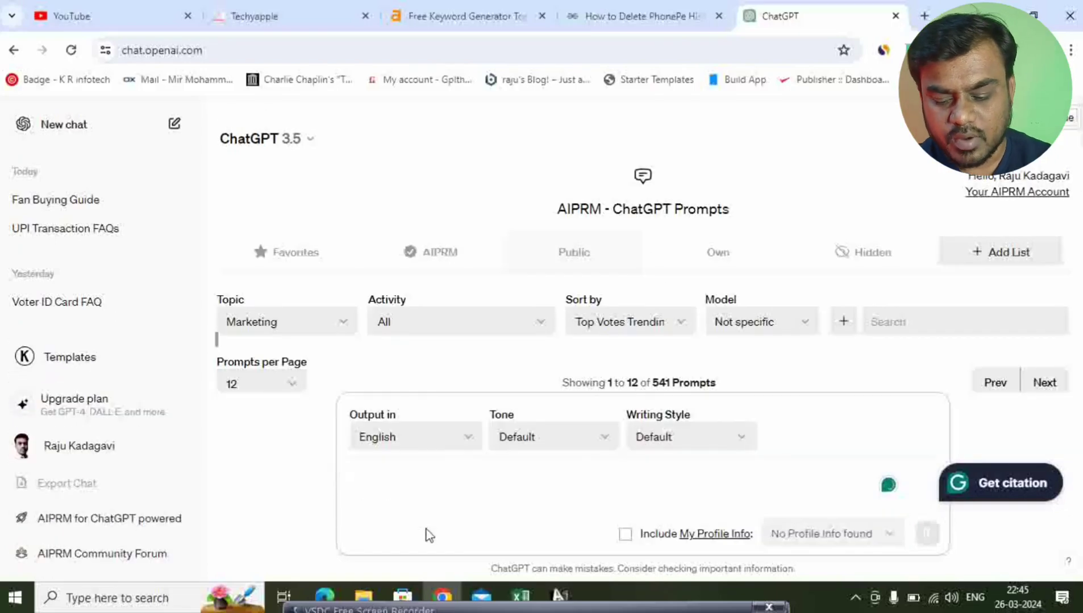
Ask ChatGPT: Give me a Blog post outline for "how to delete phonepe history".
text(Give m)
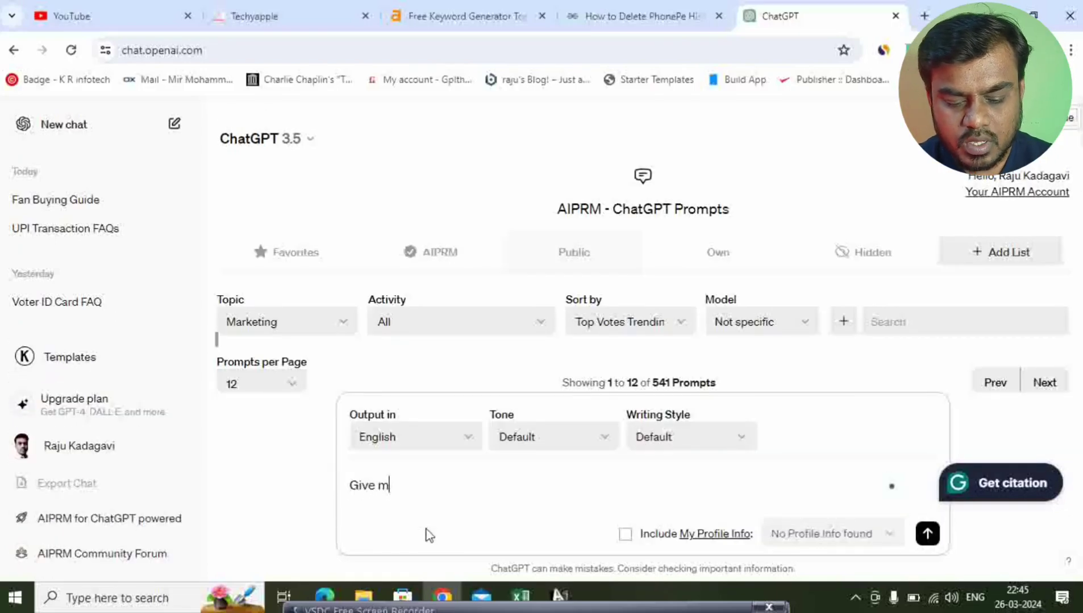
text(e a Bl)
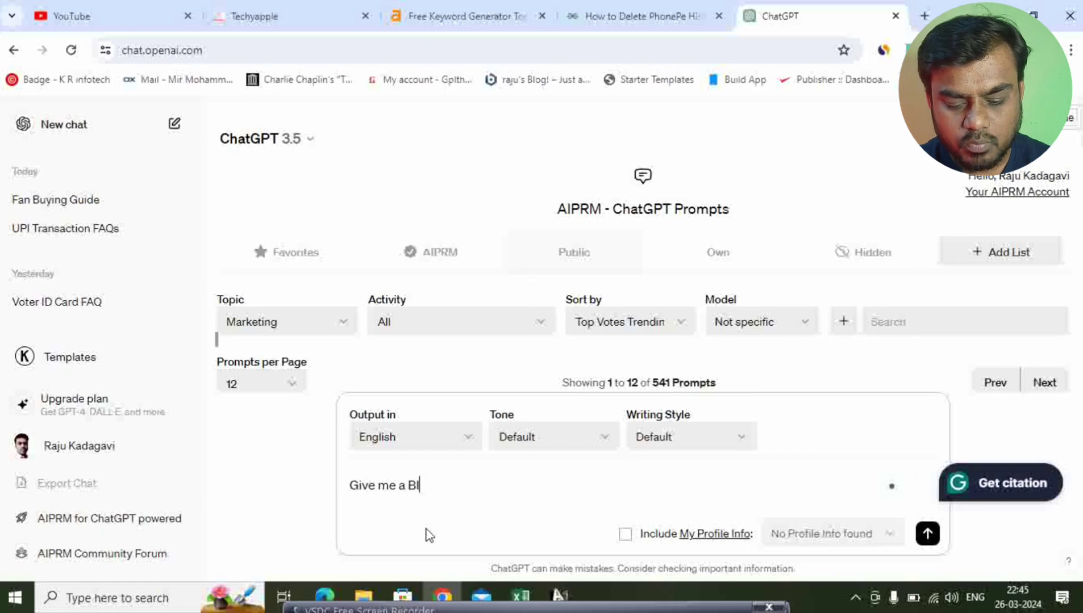
text(og pos)
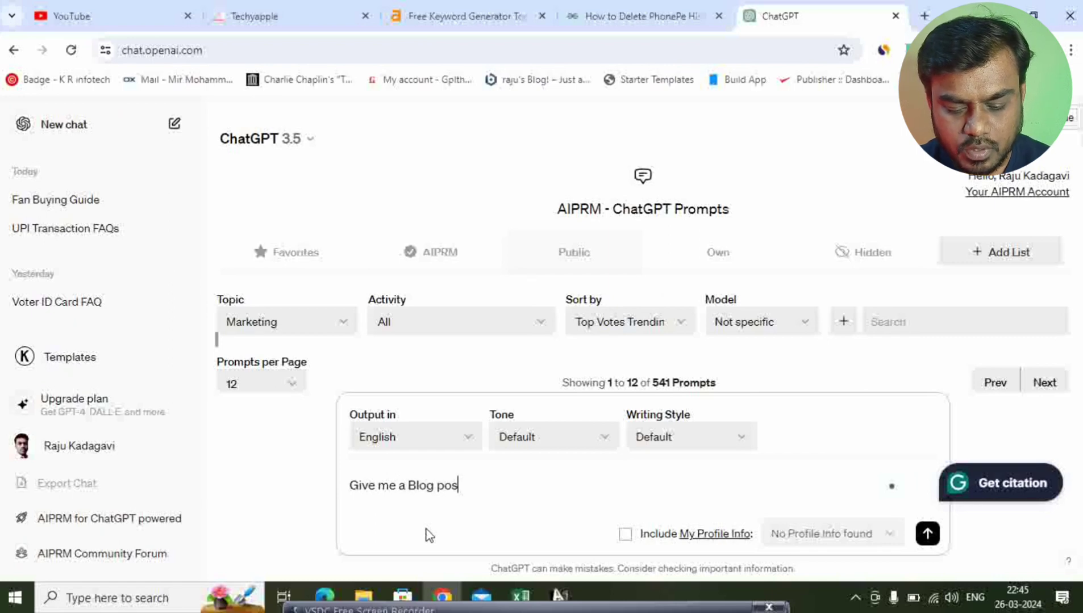
text(t outline)
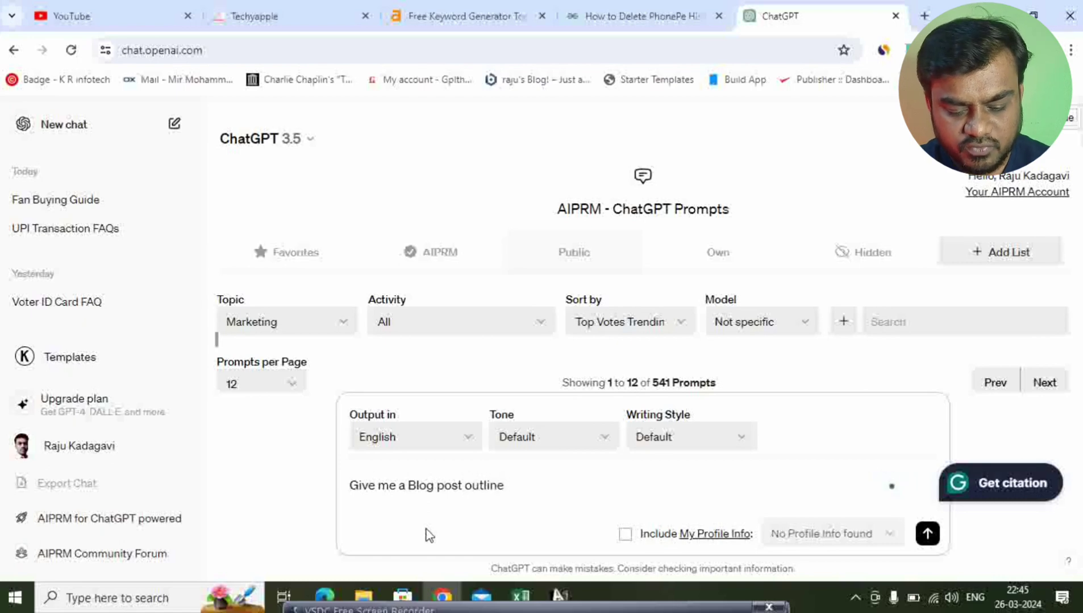
text( for )
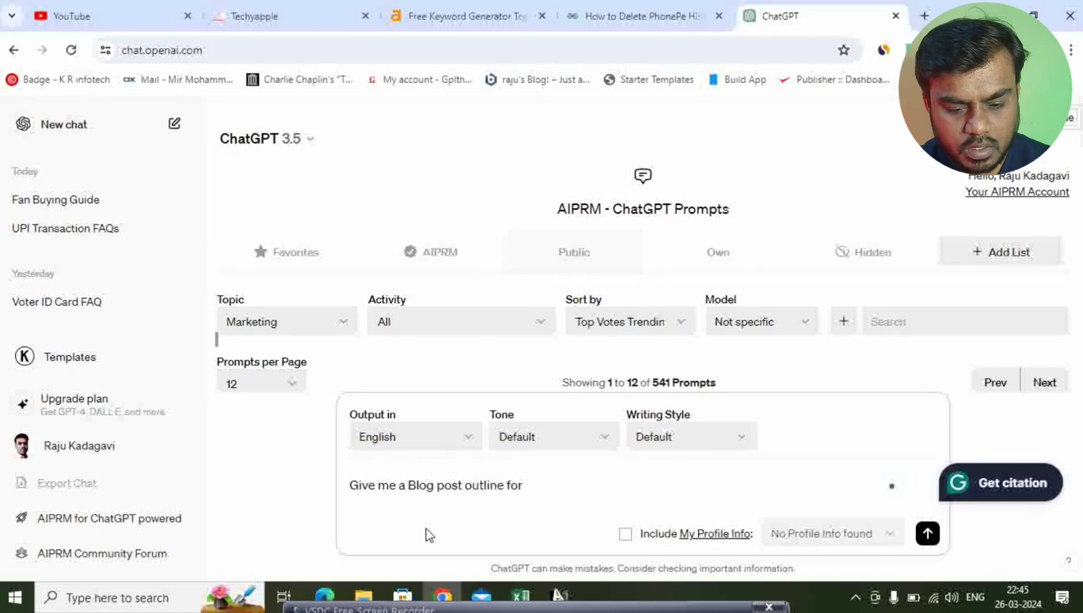
text(::)
key(BackSpace)
key(BackSpace)
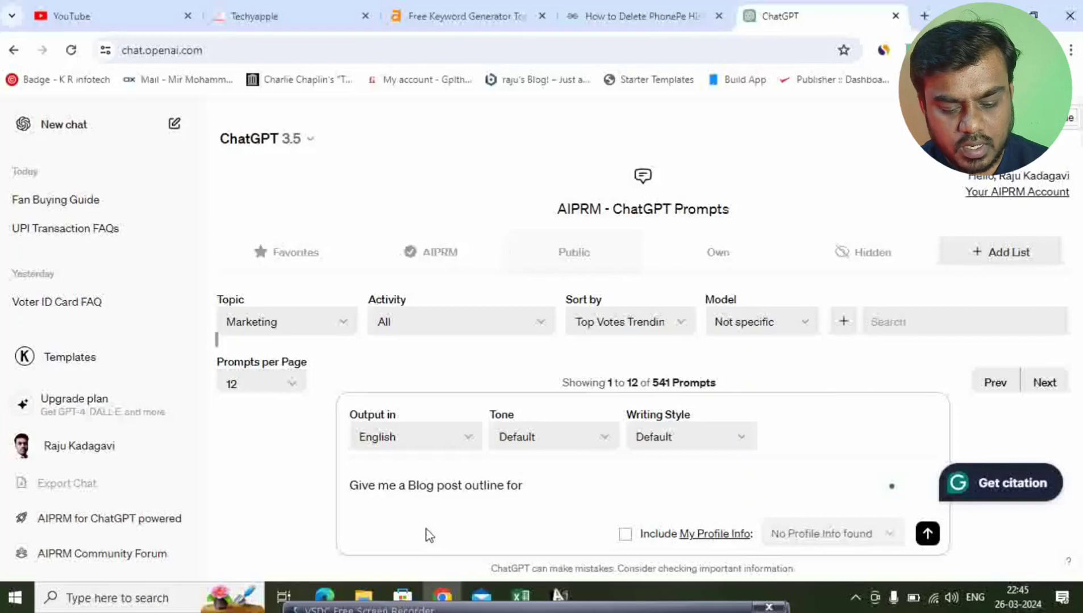
text("how to delete phonepe history)
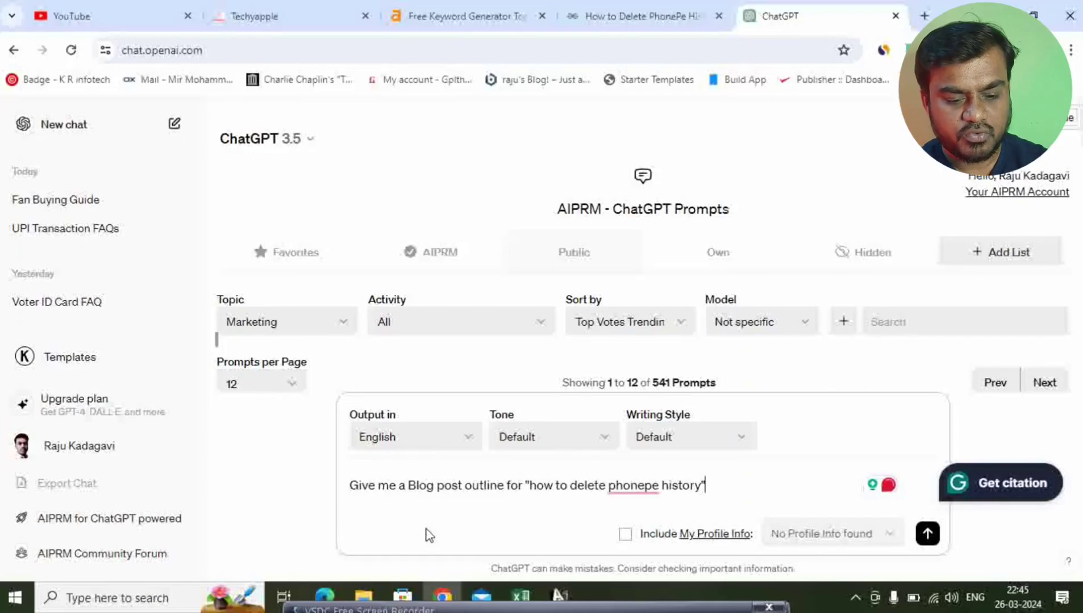
key(Return)
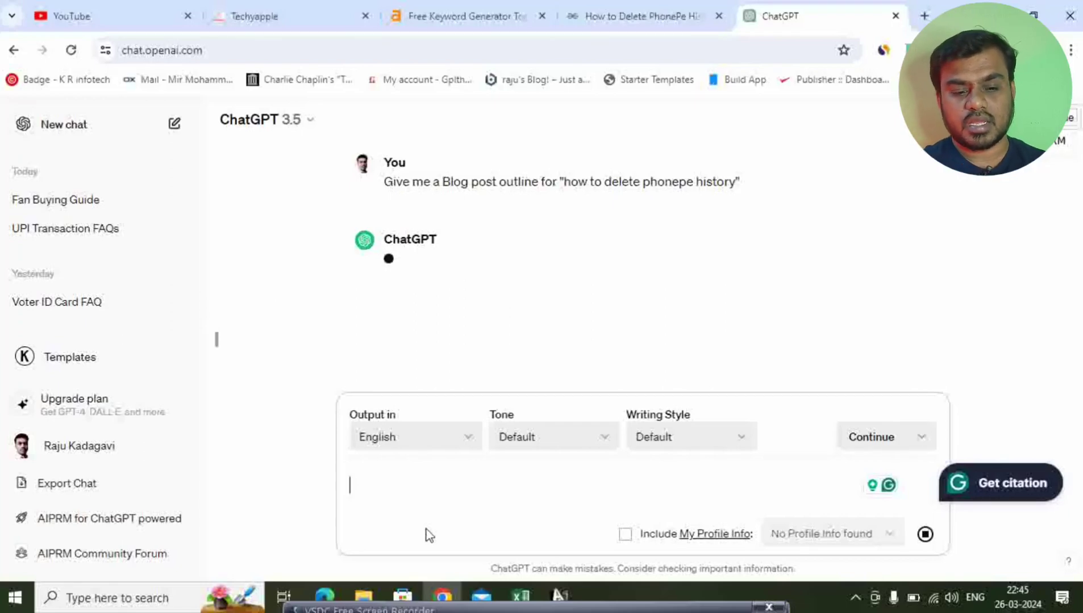
Open Gemini in a new browser tab.
click(921, 16)
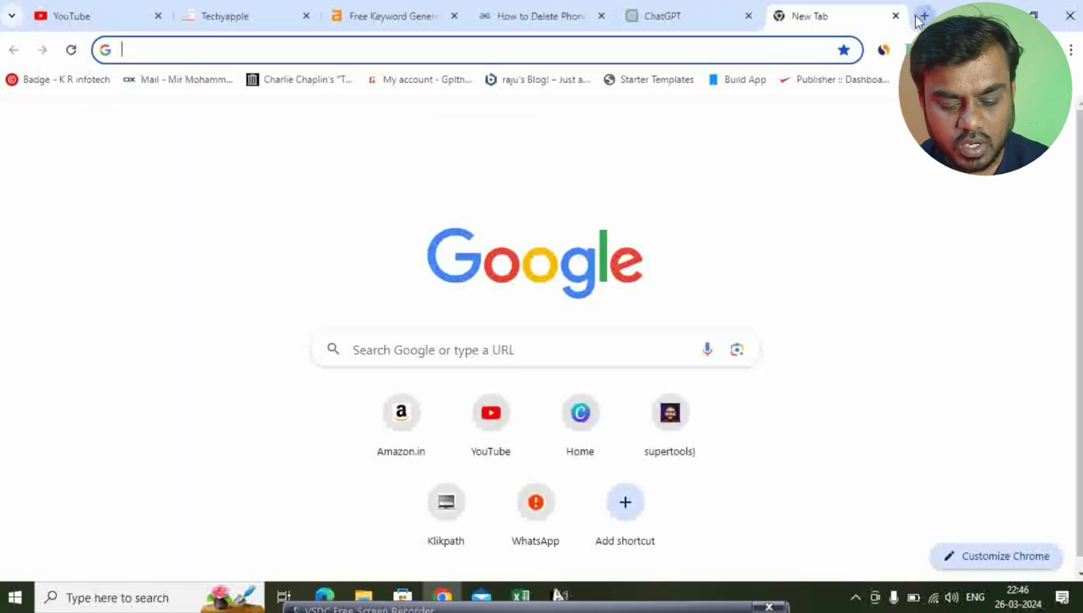
text(gem)
key(Return)
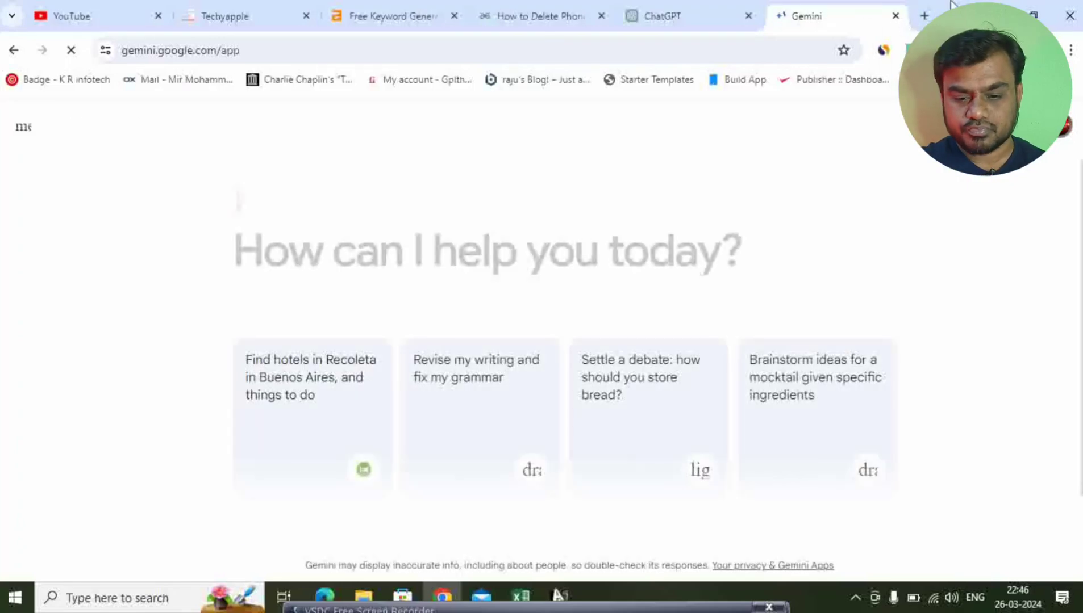
Return to the ChatGPT chat and copy the full blog post outline prompt.
click(685, 13)
drag(742, 183, 669, 186)
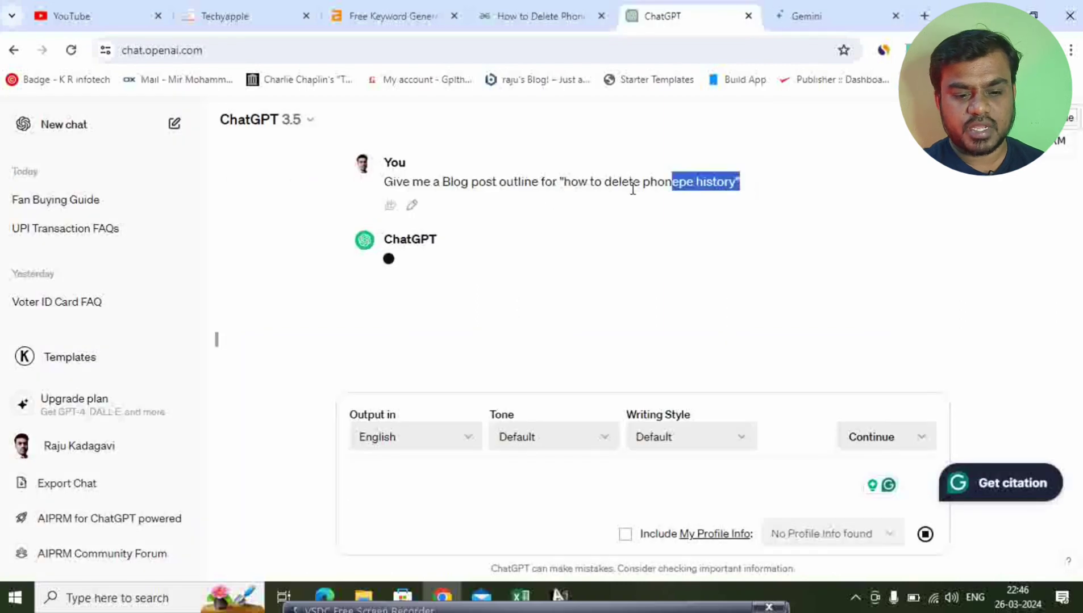
click(599, 198)
drag(741, 183, 554, 200)
key(ctrl+c)
Switch to Gemini and submit the copied prompt for a "how to delete phonepe history" blog post outline.
click(807, 17)
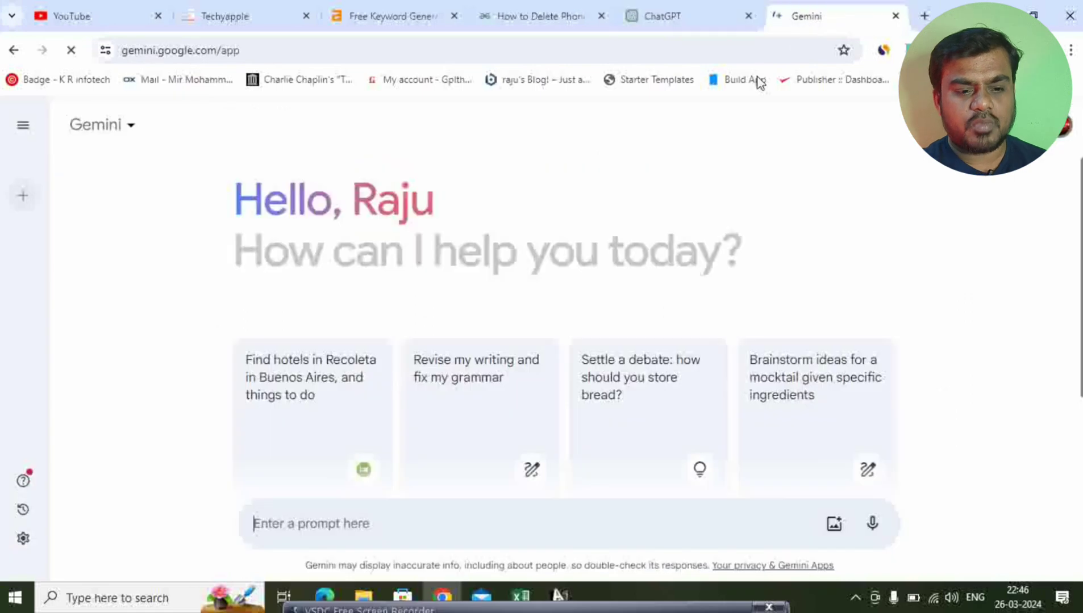
click(472, 523)
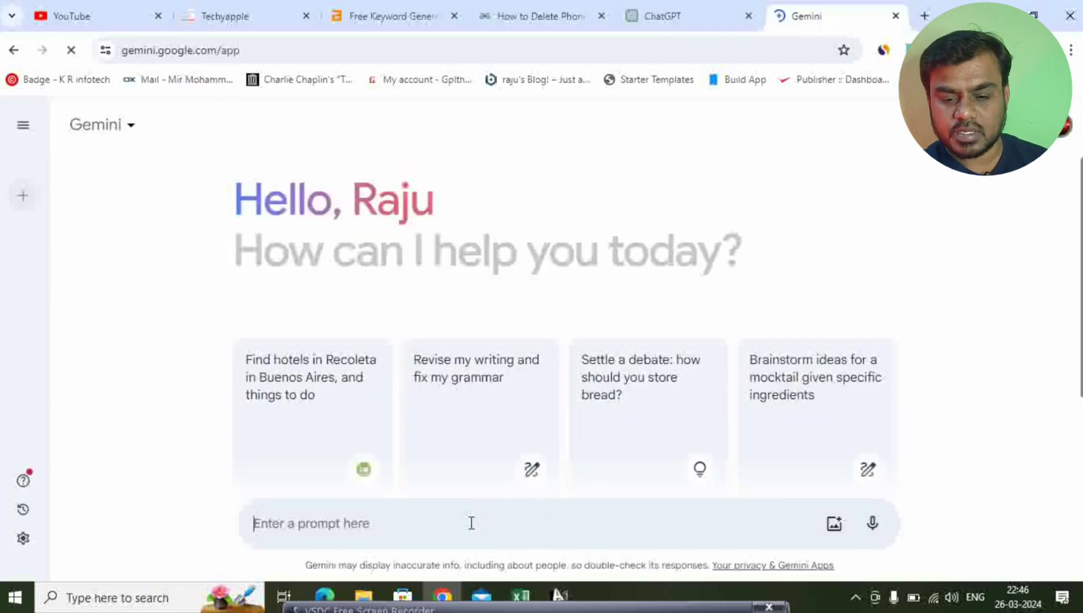
key(ctrl+v)
key(Return)
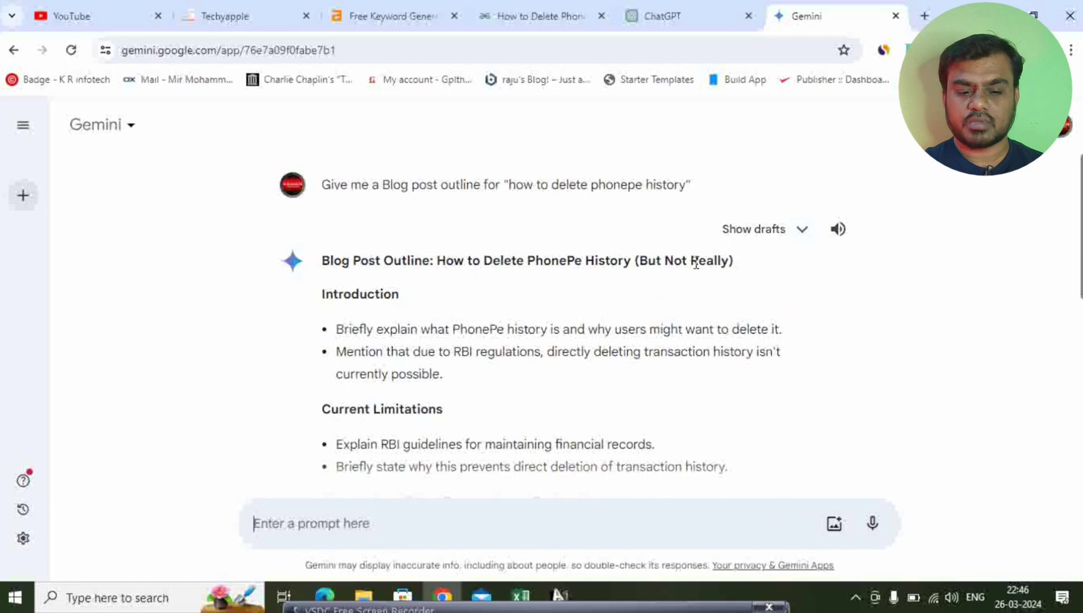
Read through Gemini's blog post outline from the introduction to the bonus tip and return to its beginning.
scroll(447, 260, down, 3)
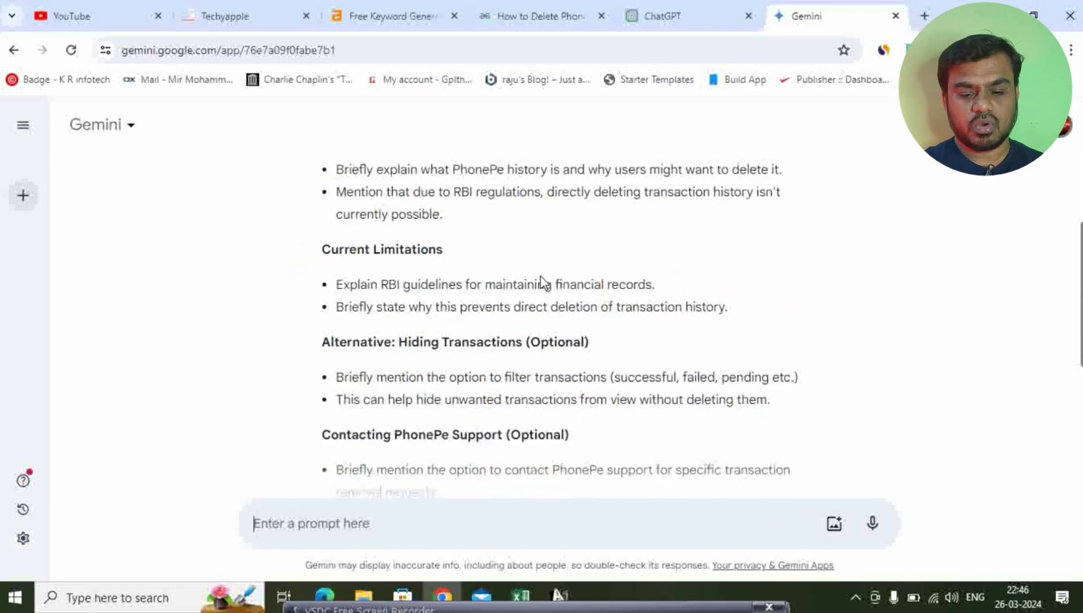
scroll(542, 282, up, 2)
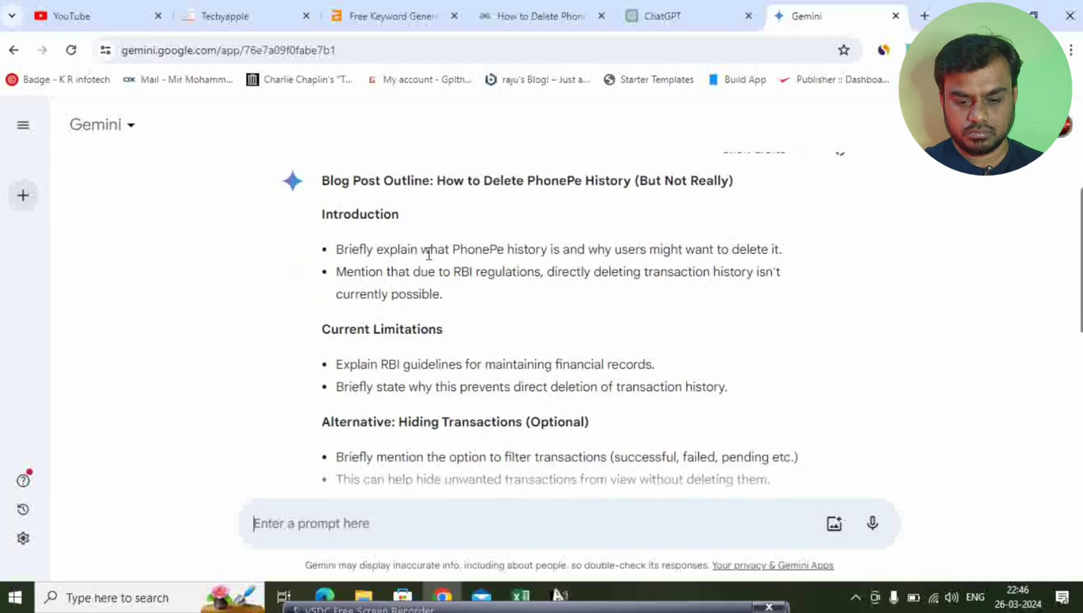
scroll(418, 217, down, 2)
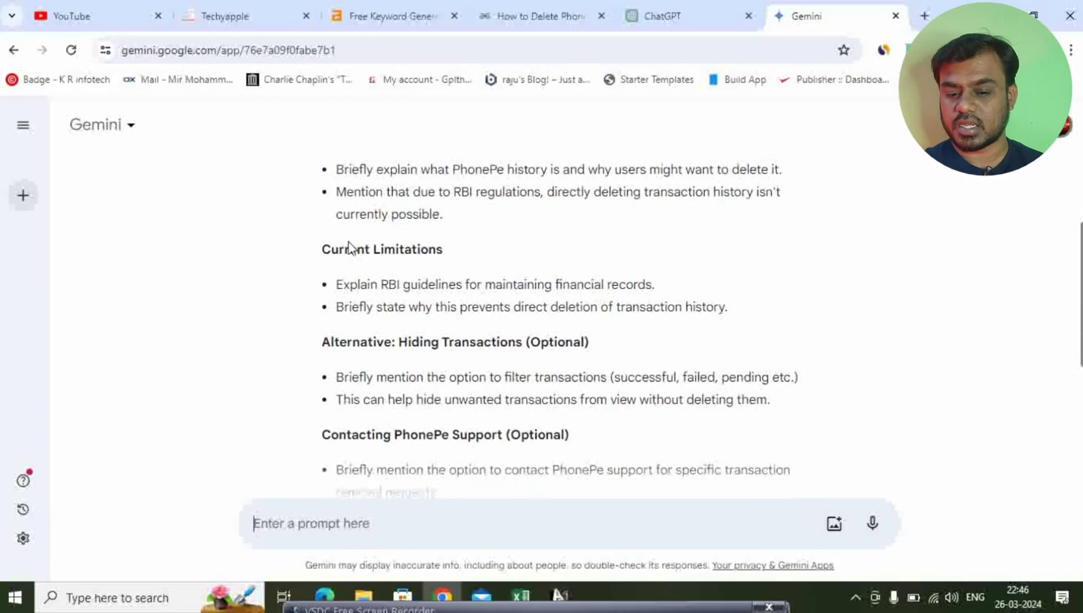
scroll(476, 268, down, 2)
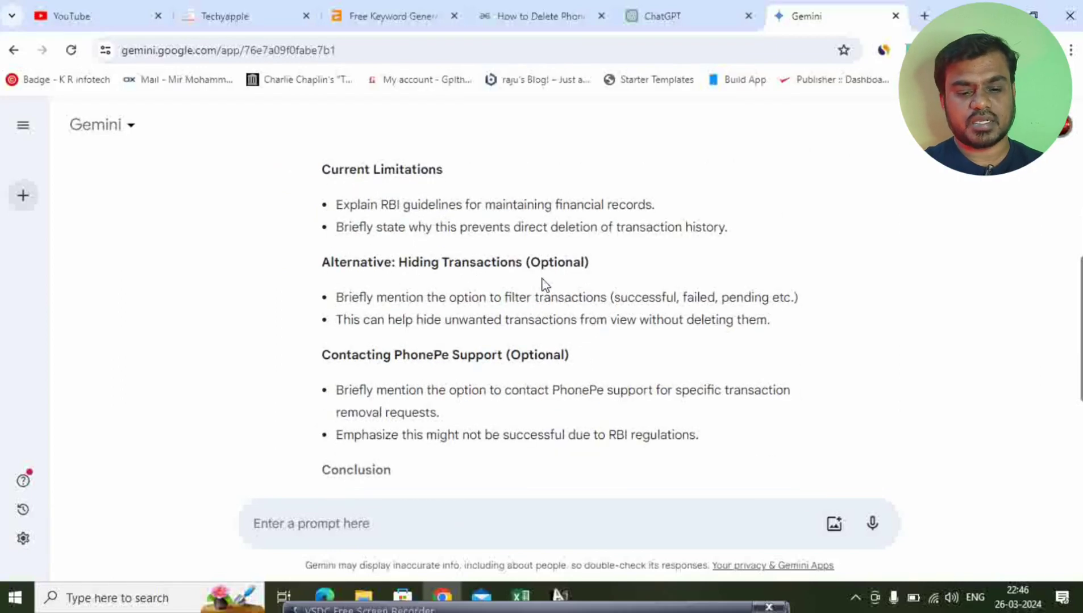
scroll(542, 283, down, 2)
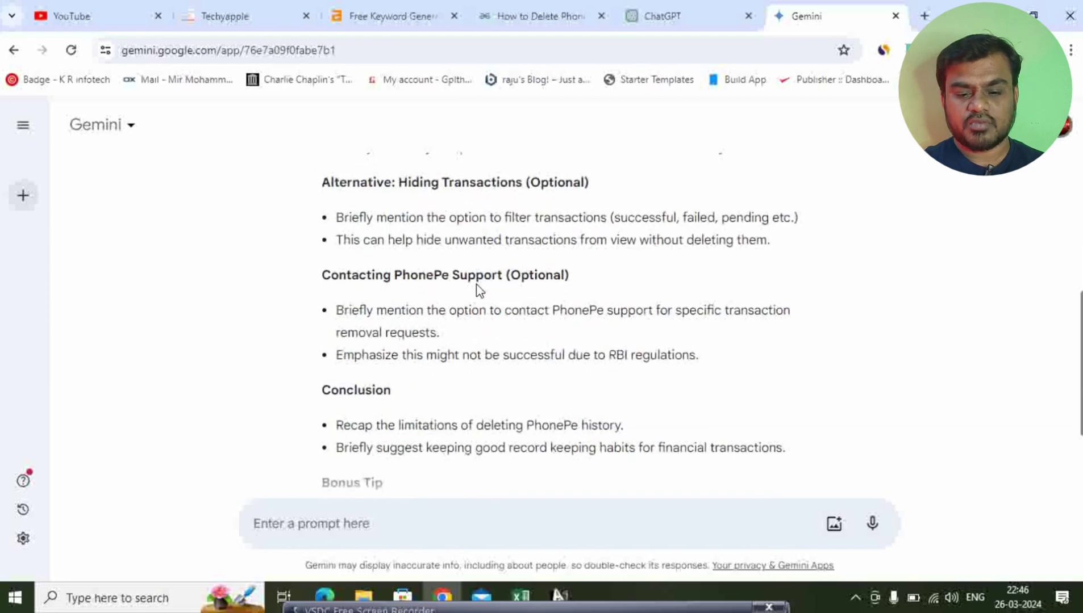
scroll(476, 286, down, 2)
scroll(465, 324, down, 2)
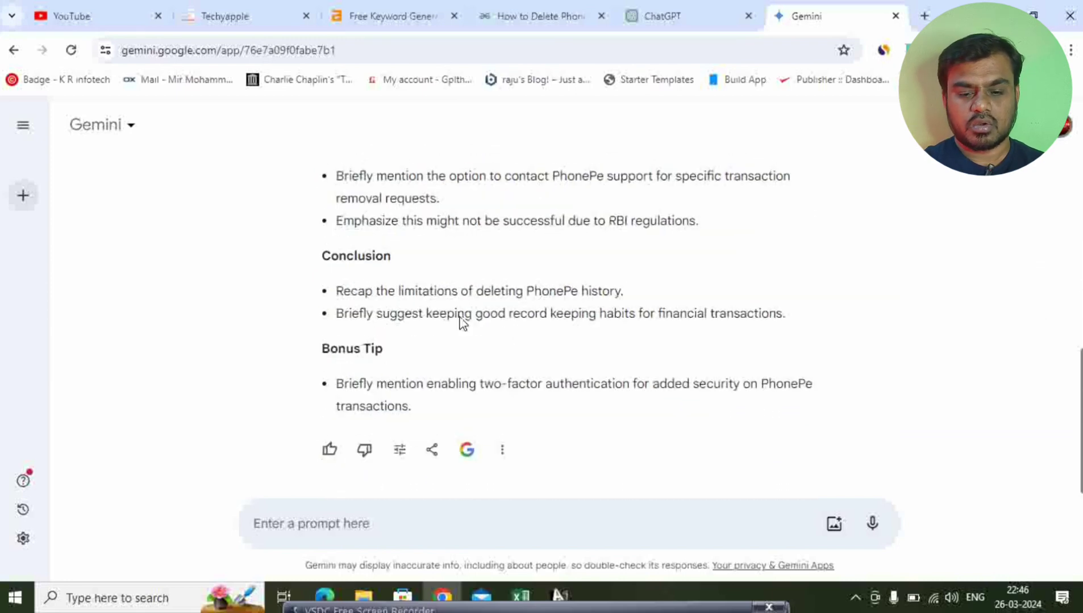
scroll(551, 377, up, 6)
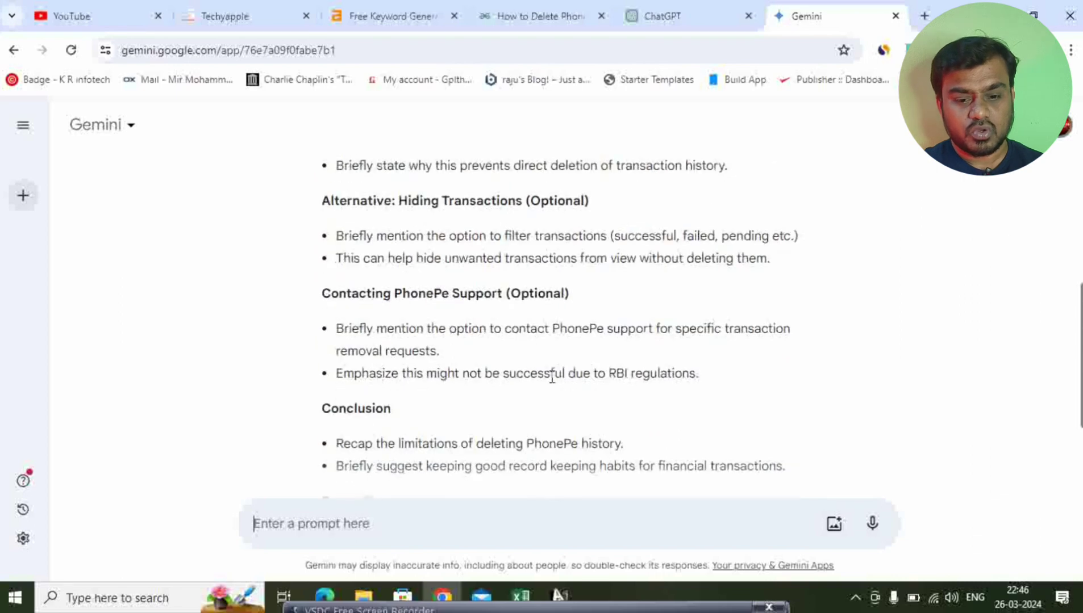
scroll(495, 190, up, 3)
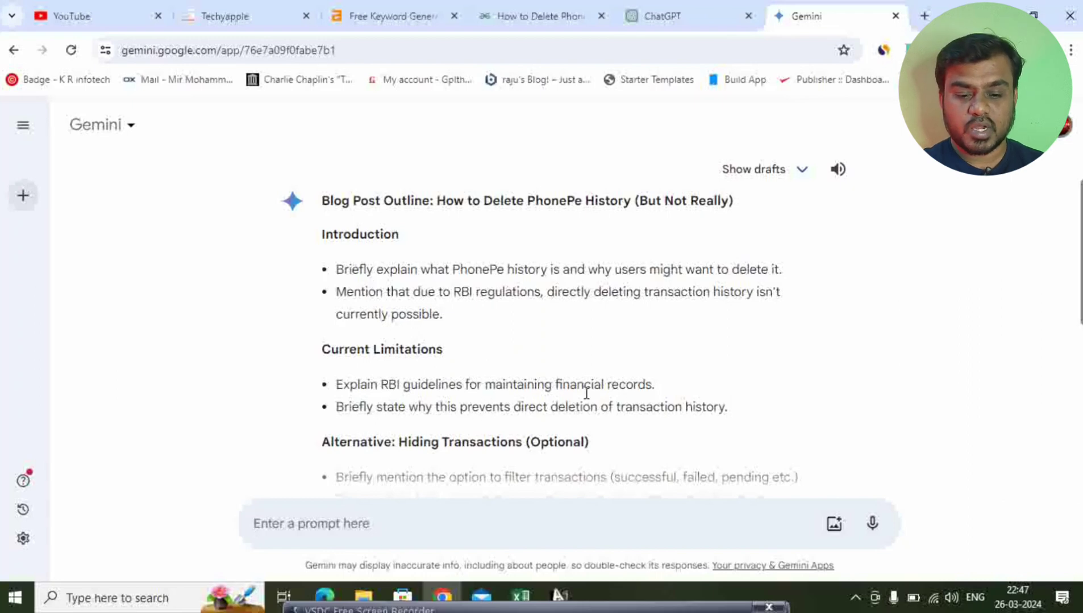
Examine the two points under "Current Limitations" in the outline, highlighting each while reading.
drag(656, 385, 334, 389)
scroll(339, 401, down, 1)
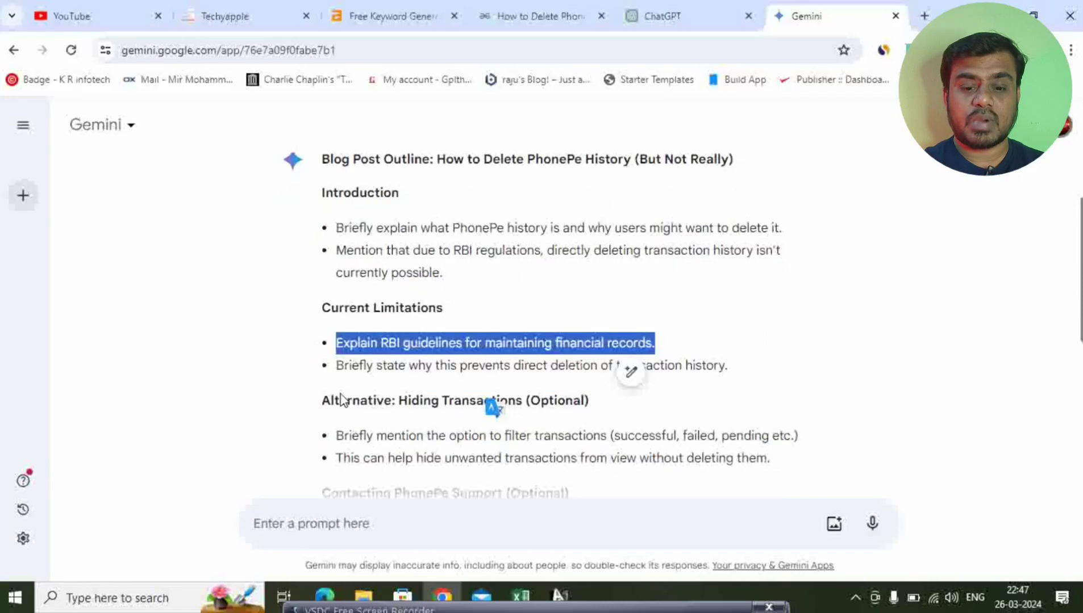
drag(337, 329, 730, 334)
click(747, 328)
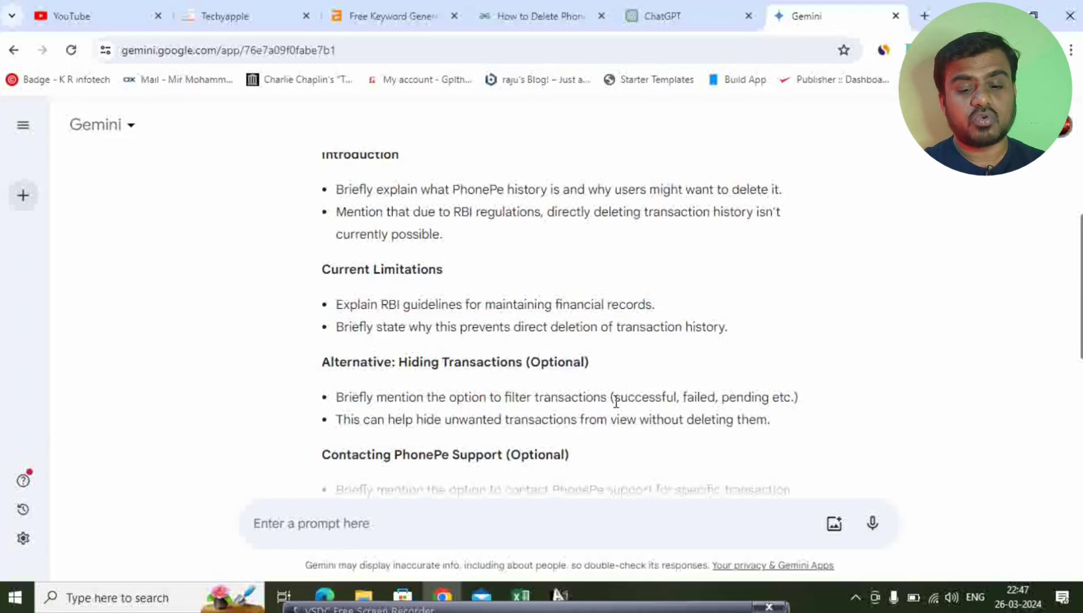